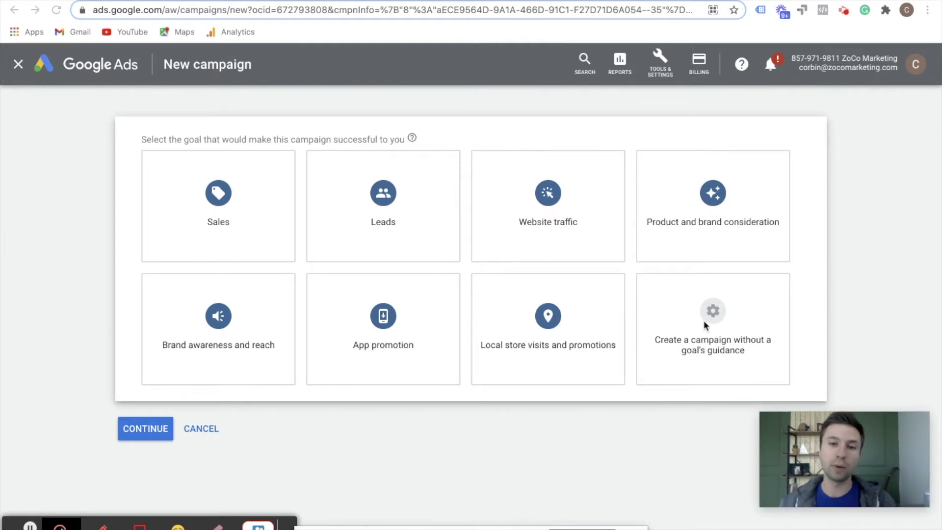
Step: Start a new Video campaign without a goal's guidance, using the Custom video campaign subtype
click(682, 325)
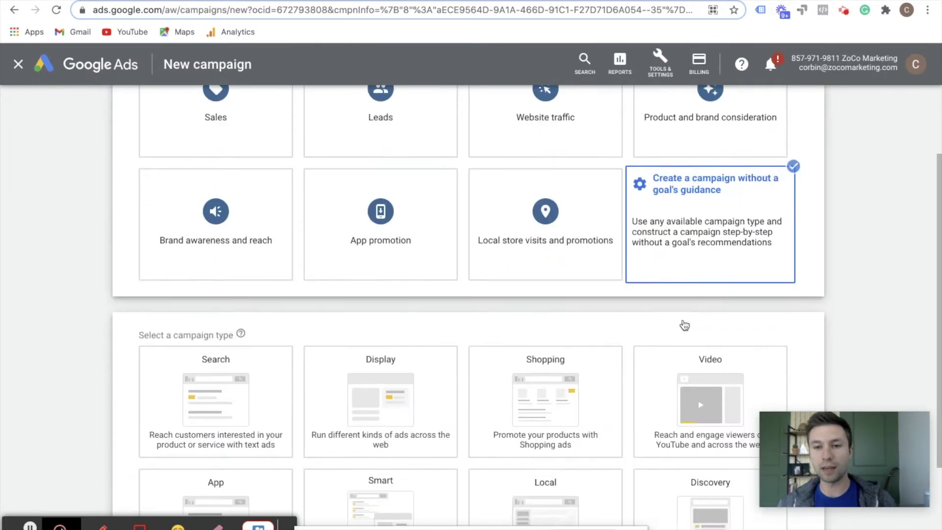
mouse_move(723, 206)
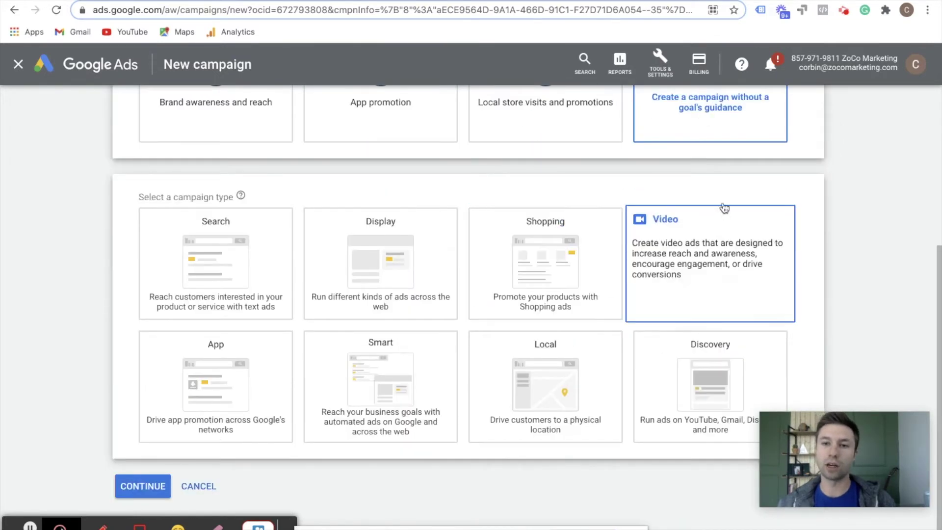
click(693, 249)
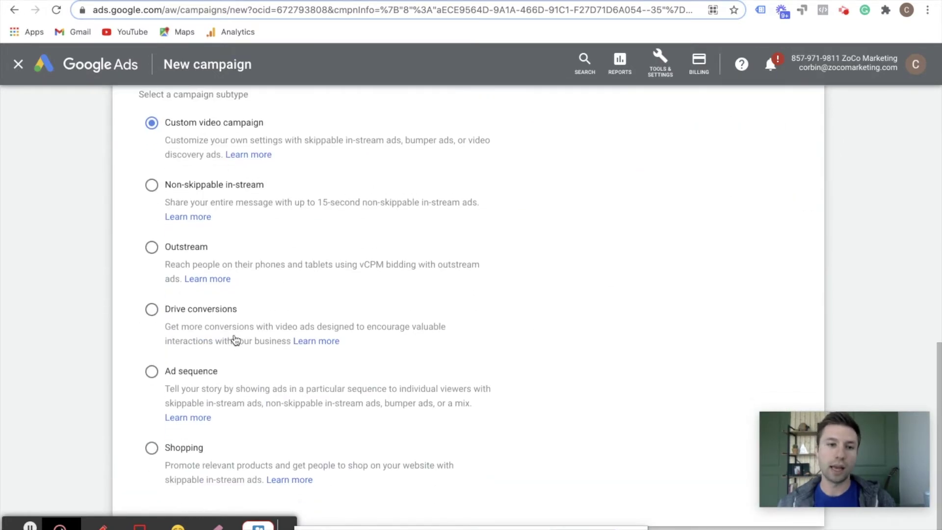
scroll(210, 185, down, 1)
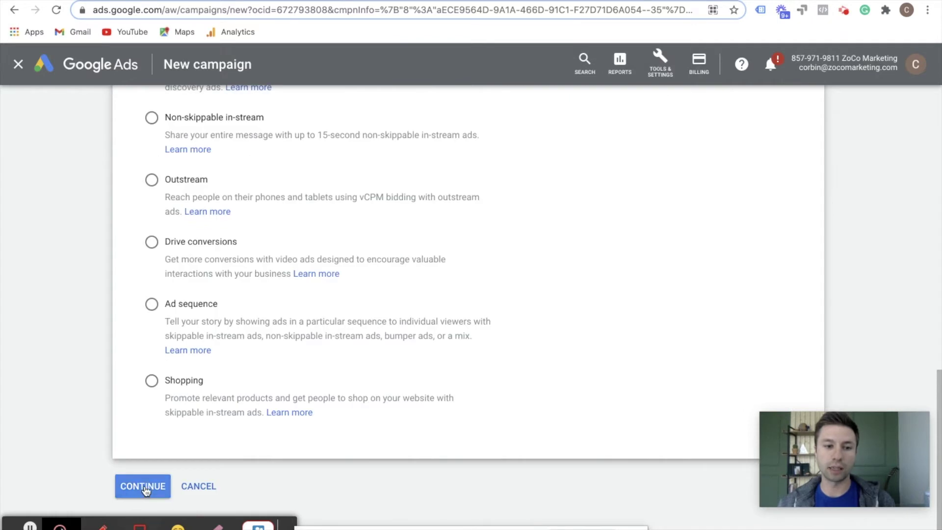
click(166, 474)
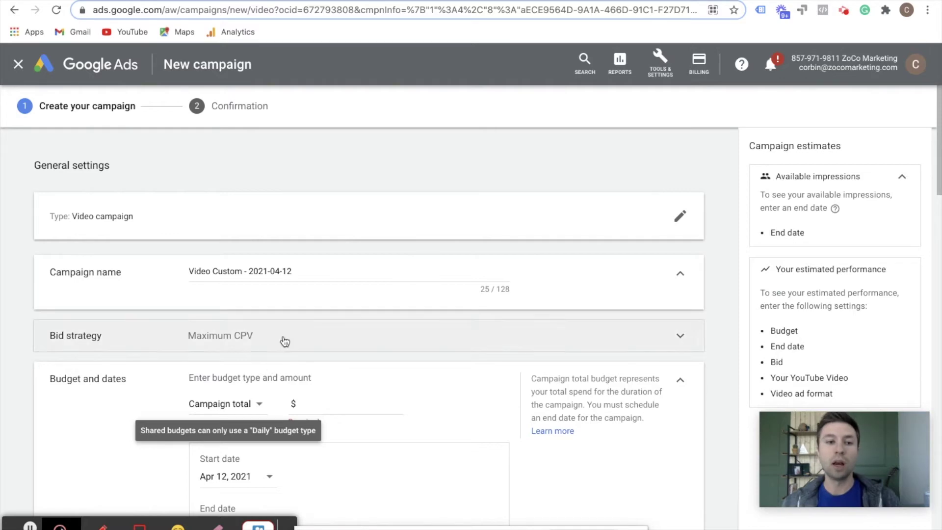
Step: Review the campaign's general settings and the ad group's People, Content and Bidding sections
scroll(170, 331, down, 12)
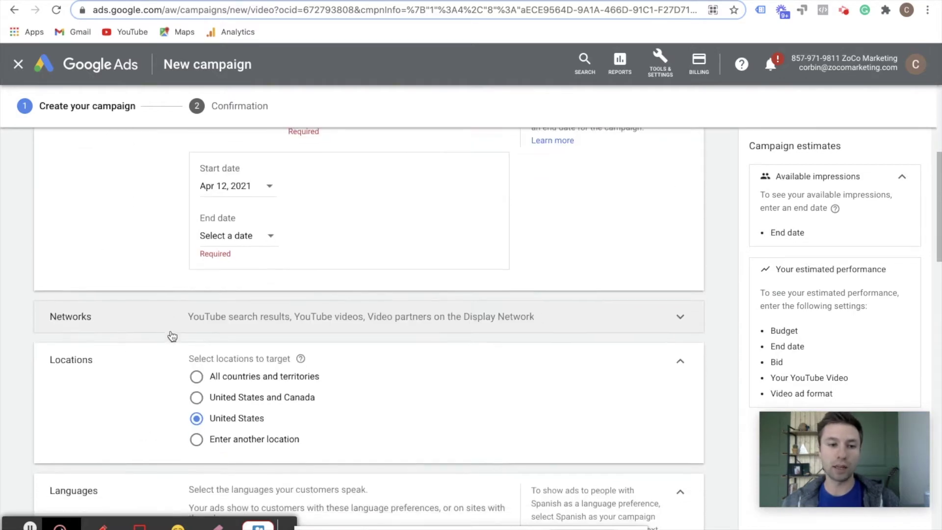
scroll(170, 336, down, 5)
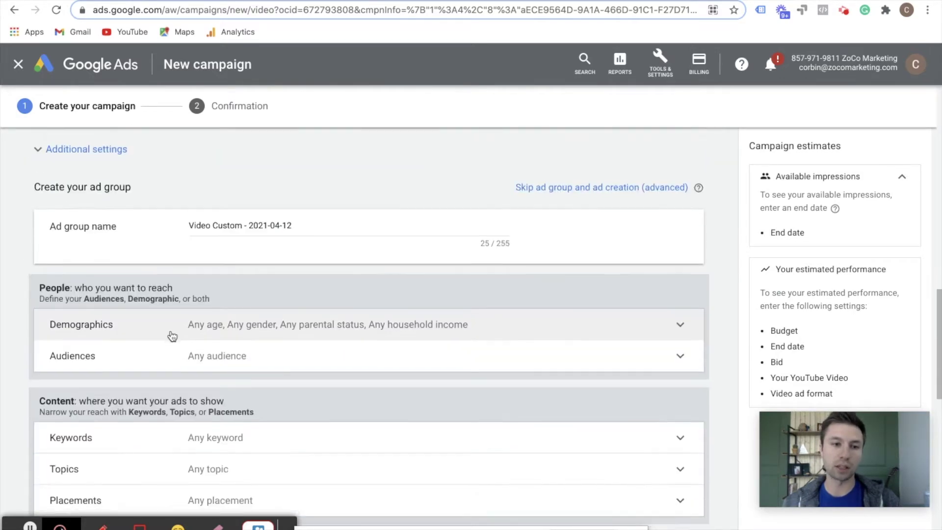
scroll(170, 335, up, 7)
scroll(258, 238, up, 5)
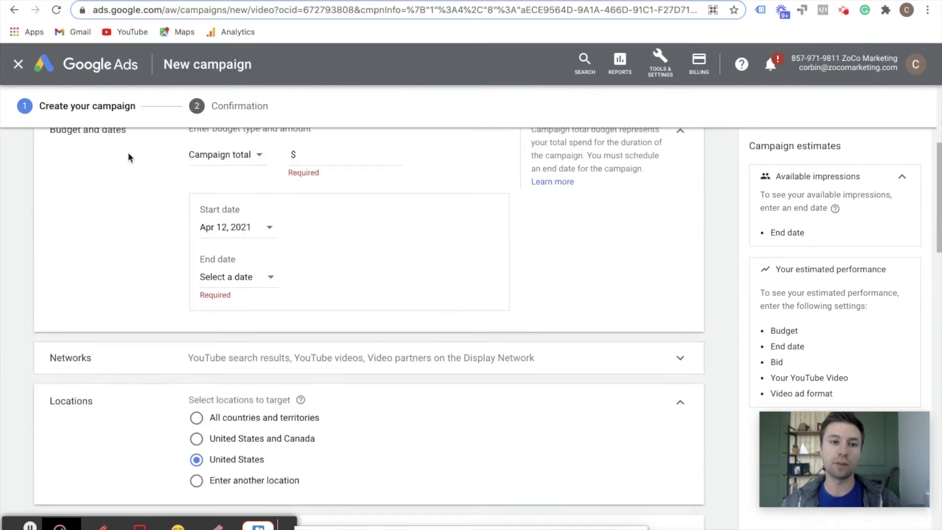
scroll(208, 294, down, 10)
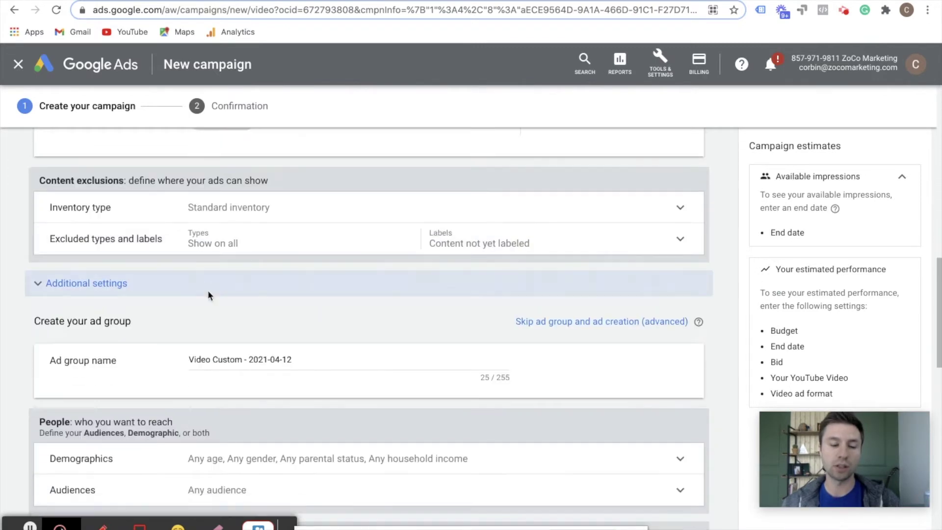
scroll(208, 294, down, 1)
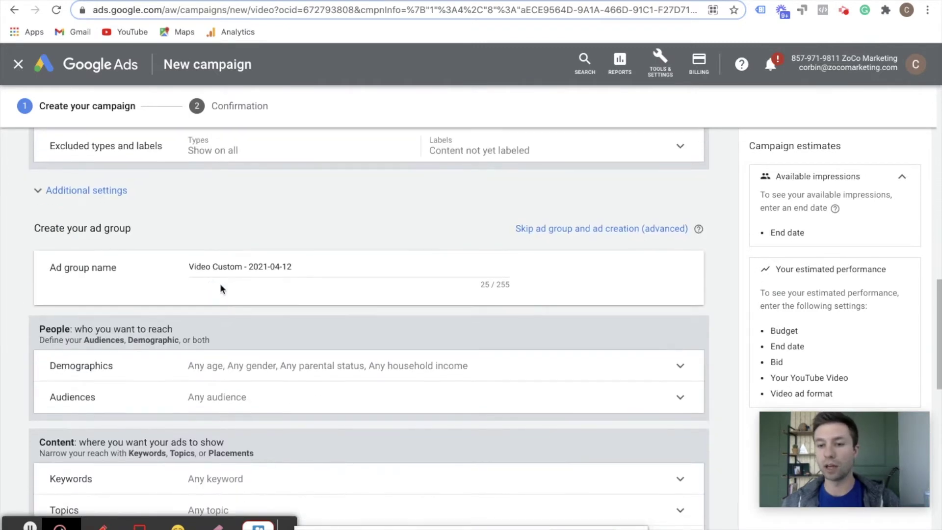
scroll(264, 326, down, 2)
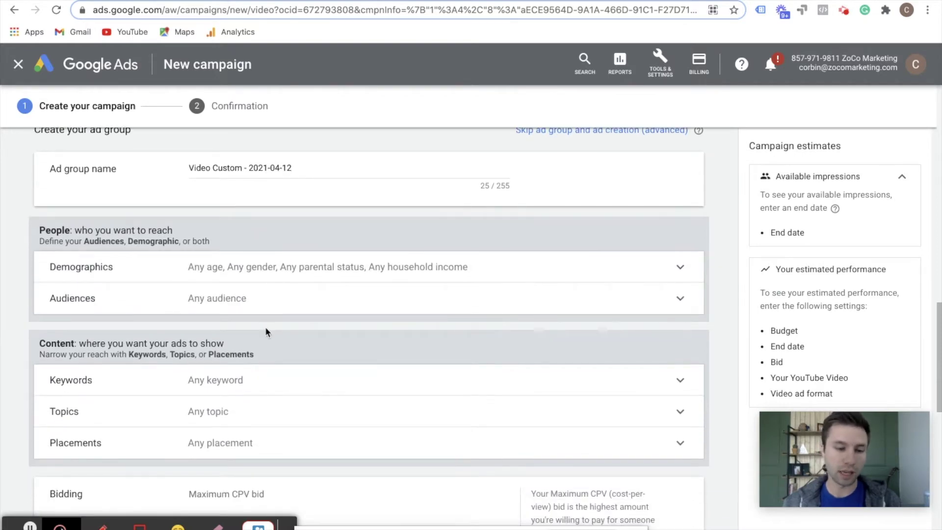
scroll(286, 314, down, 2)
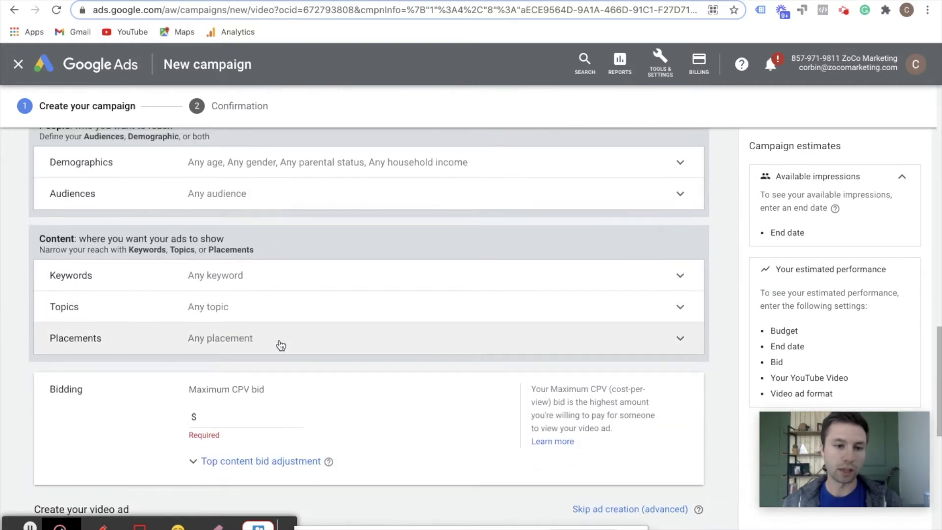
scroll(279, 344, down, 2)
scroll(279, 339, down, 3)
scroll(280, 344, up, 8)
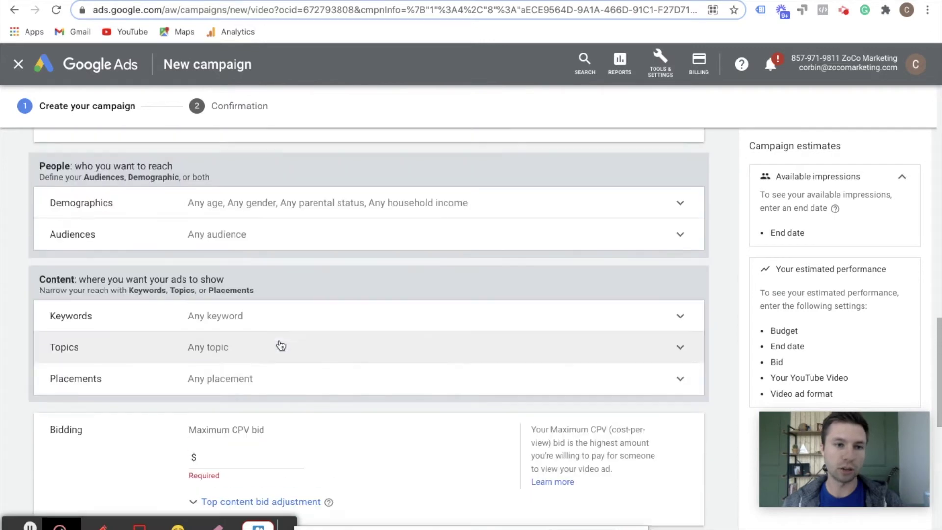
scroll(280, 343, down, 1)
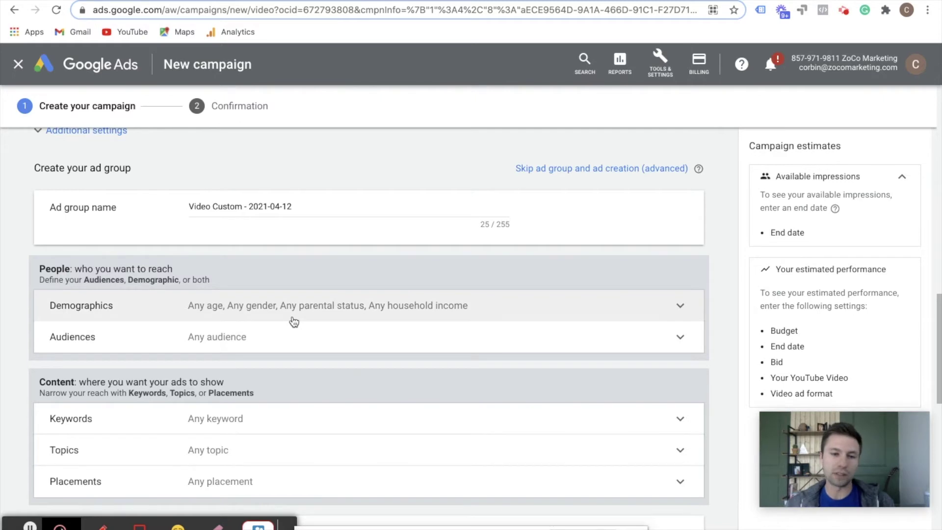
Step: Expand the ad group's Demographics and examine the gender, age, parental status and household income targeting options
click(340, 301)
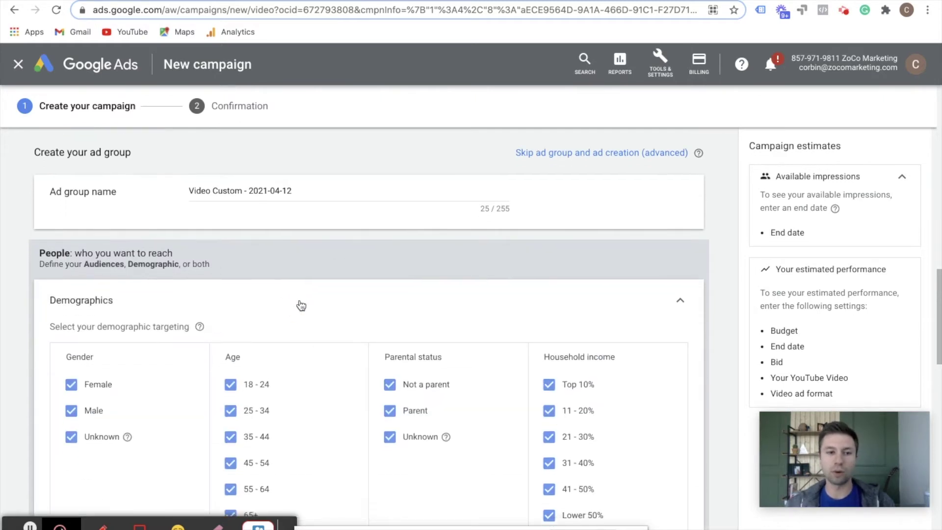
scroll(302, 305, down, 1)
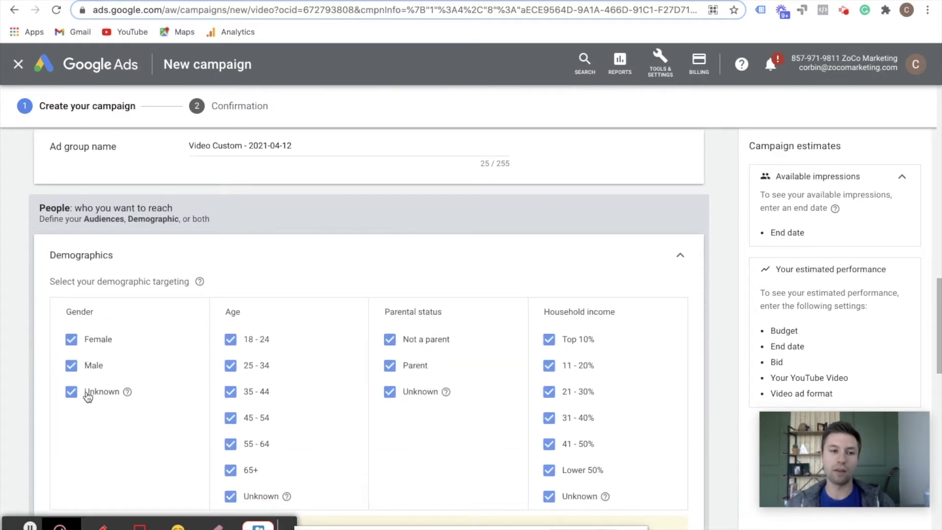
mouse_move(127, 391)
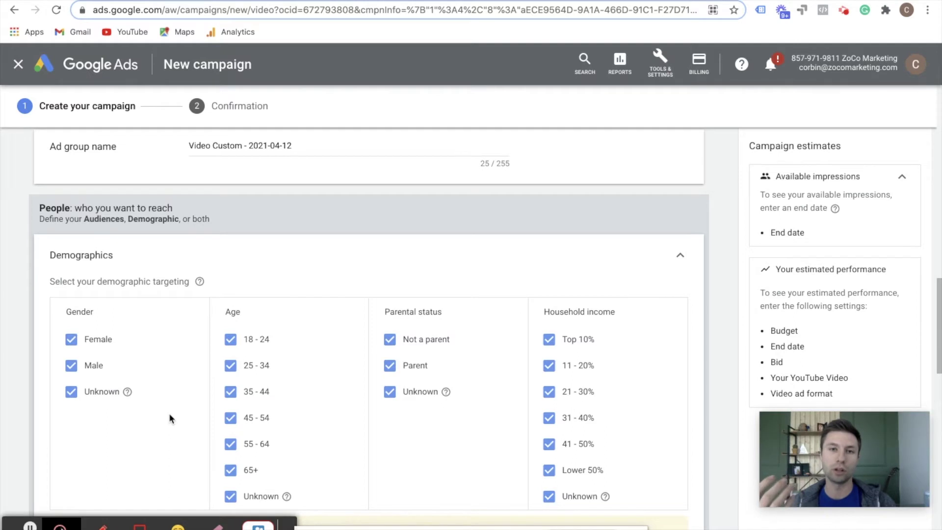
scroll(312, 381, down, 1)
scroll(311, 378, down, 2)
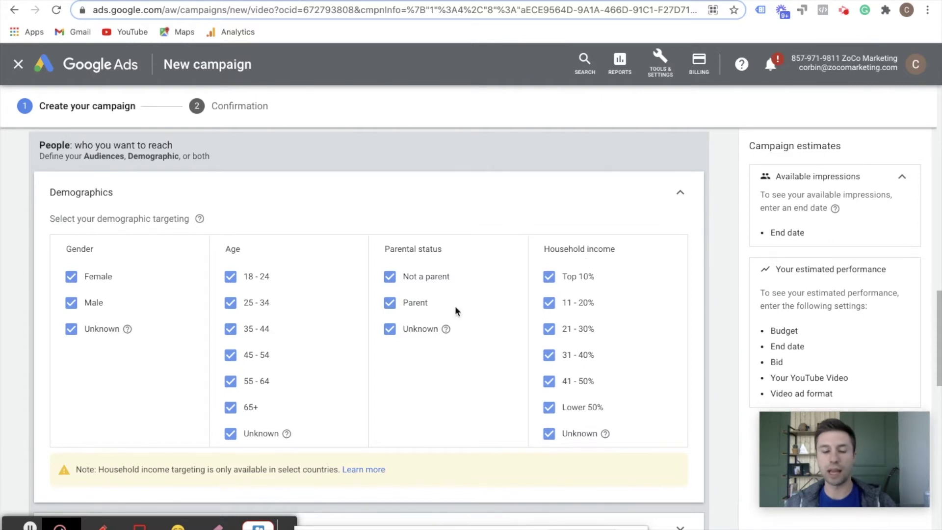
scroll(346, 277, down, 1)
scroll(298, 267, down, 3)
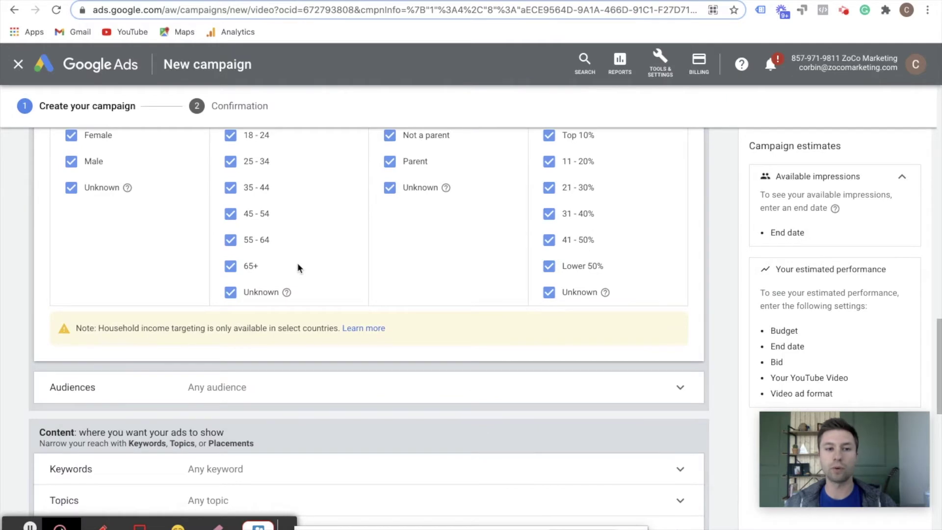
scroll(298, 268, down, 1)
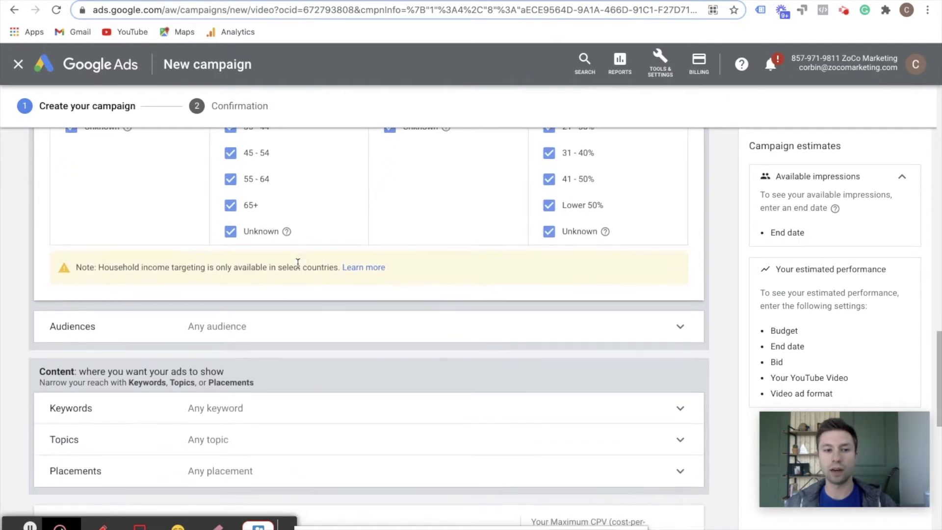
Step: Open the ad group's Audiences section and search for "backpack"
click(343, 326)
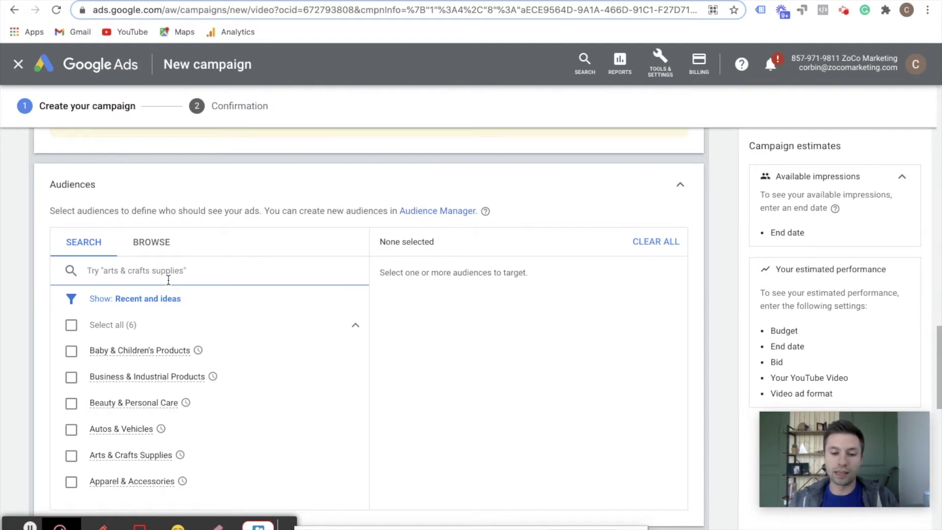
text(back)
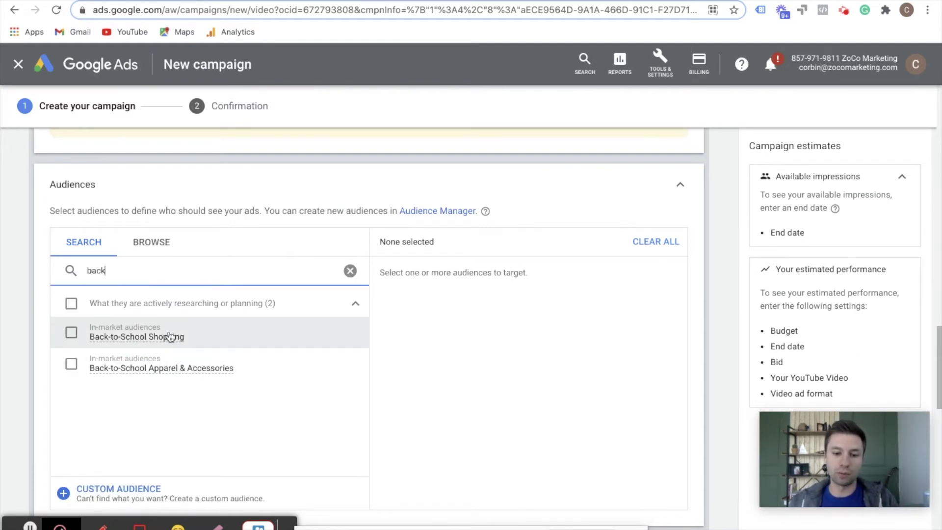
mouse_move(170, 336)
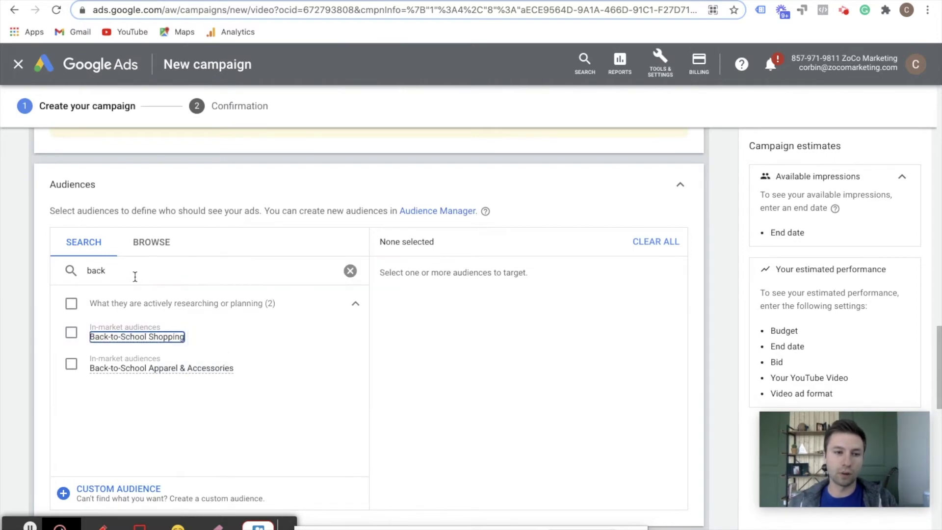
text(pack)
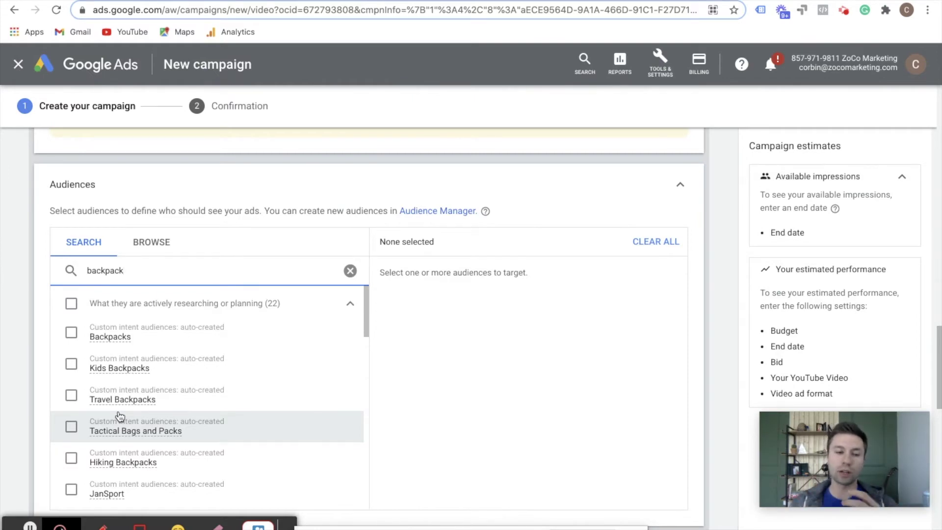
Step: Search the audiences for "plumbing" instead, look through the suggested audiences, and clear the search
key(BackSpace)
key(BackSpace)
key(BackSpace)
key(BackSpace)
key(BackSpace)
key(BackSpace)
key(BackSpace)
key(BackSpace)
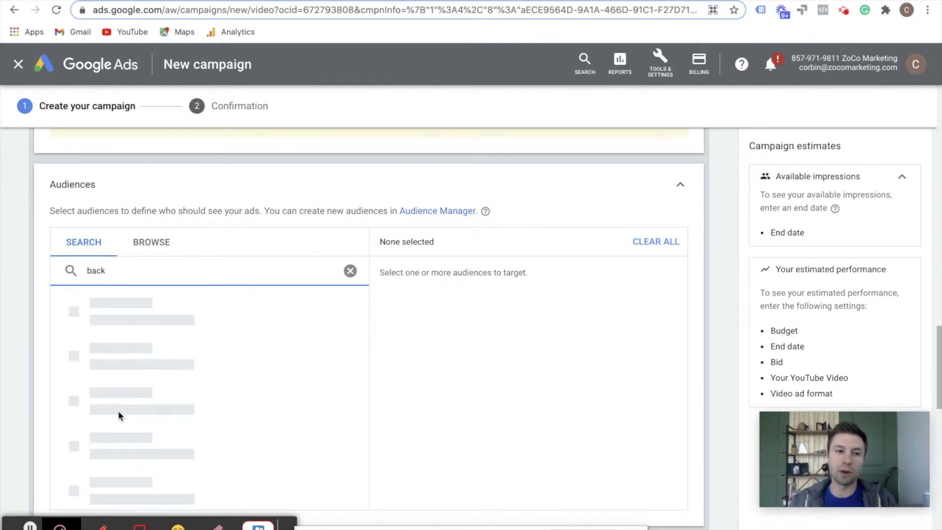
text(plumbing)
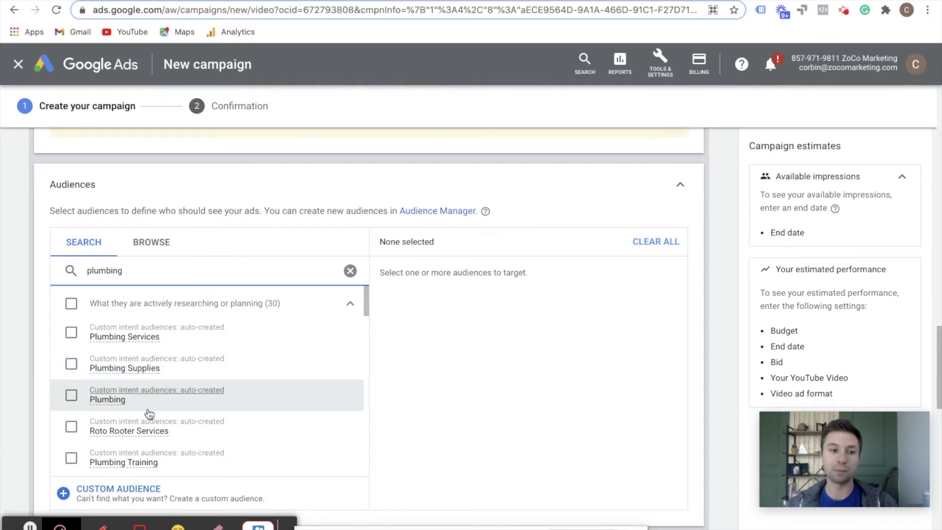
scroll(148, 412, down, 1)
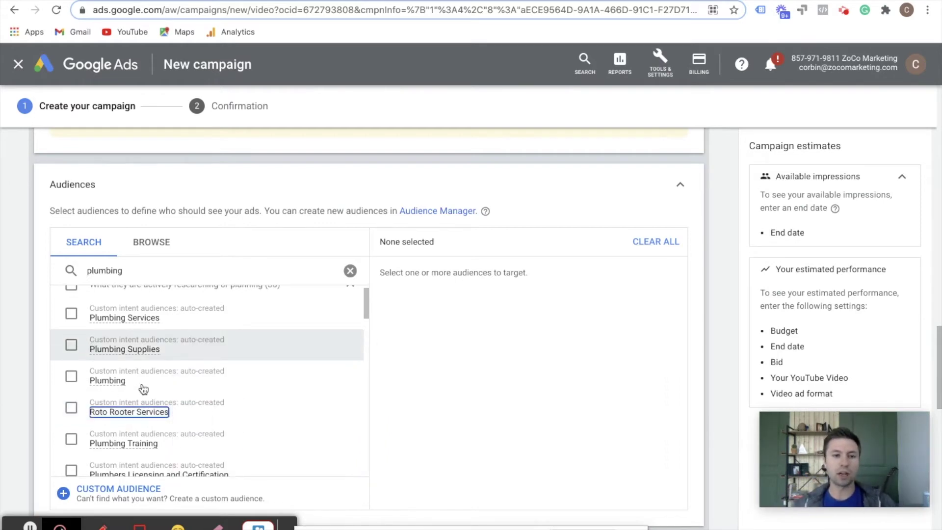
scroll(142, 375, up, 2)
mouse_move(134, 385)
scroll(137, 383, down, 1)
scroll(122, 457, down, 3)
scroll(128, 464, down, 3)
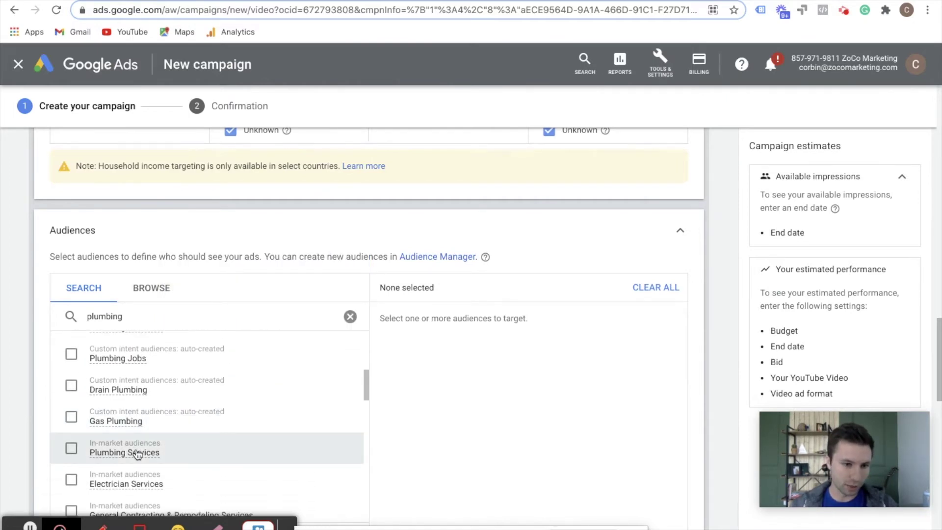
scroll(103, 436, down, 1)
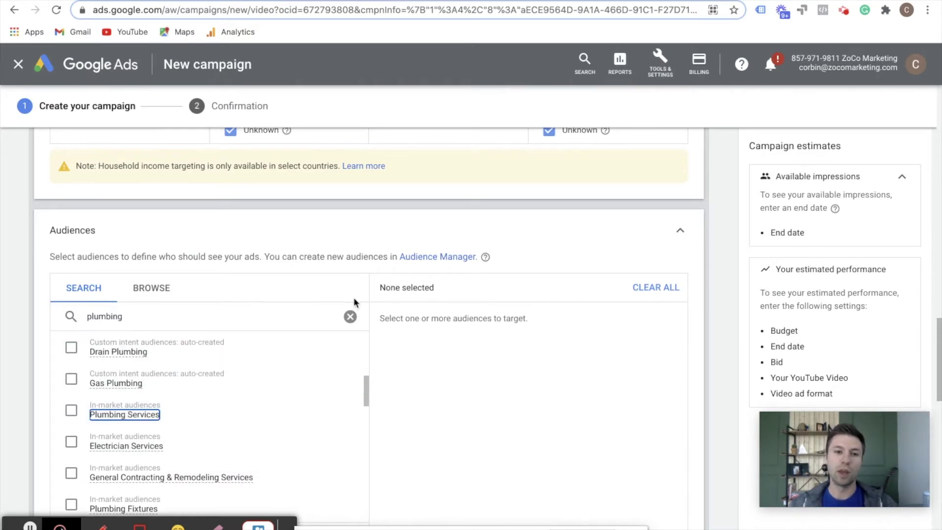
click(349, 316)
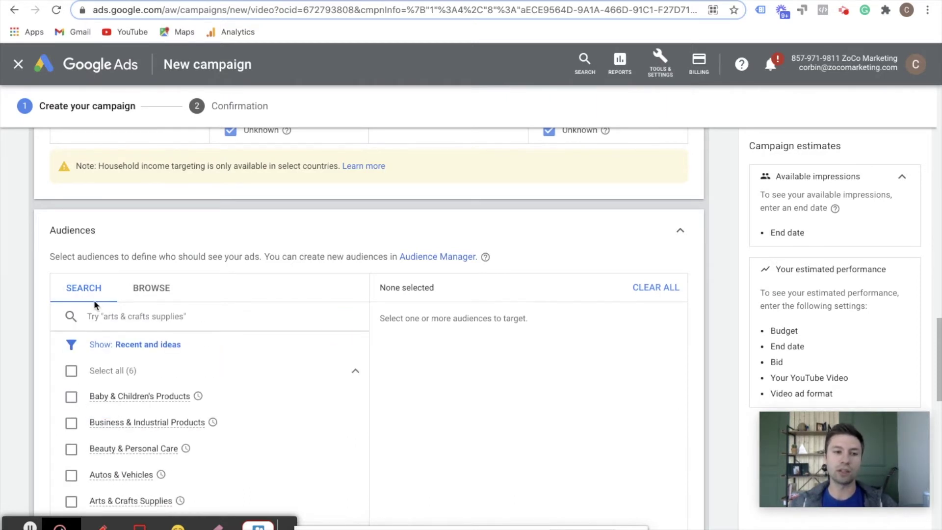
Step: Browse the audience categories, view the affinity audiences under interests and habits, and return to the category list
click(153, 292)
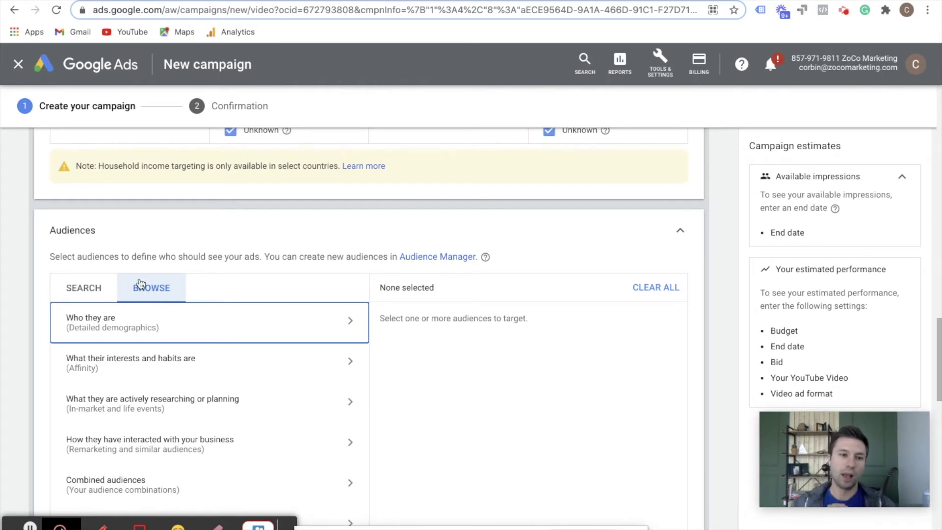
scroll(34, 306, down, 3)
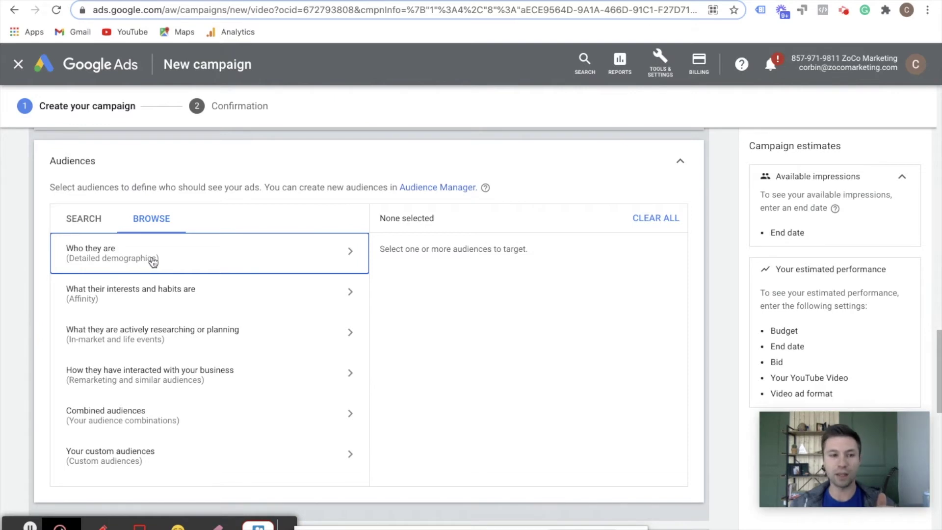
click(84, 298)
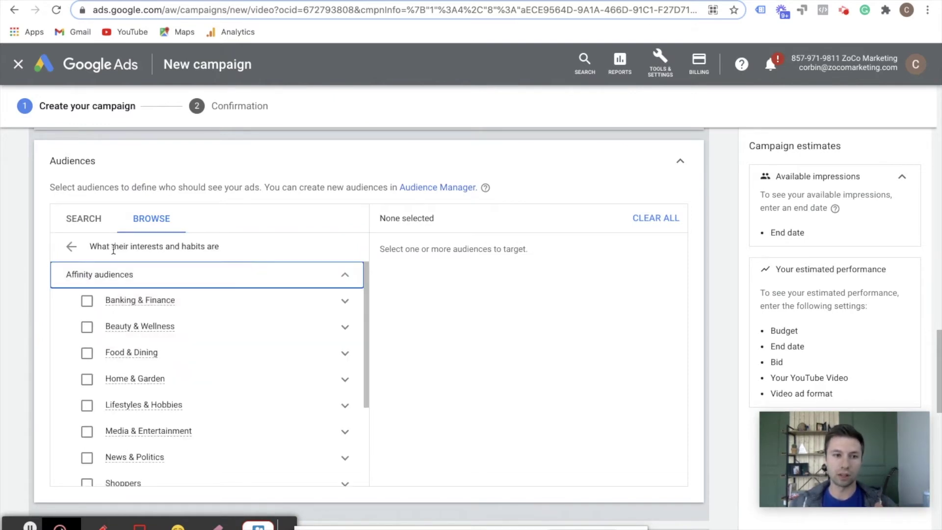
click(72, 247)
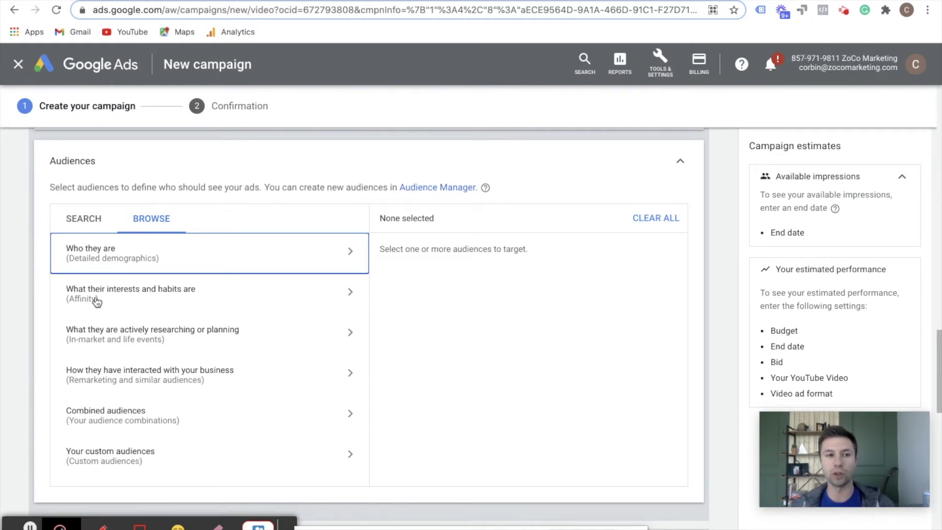
scroll(142, 289, up, 1)
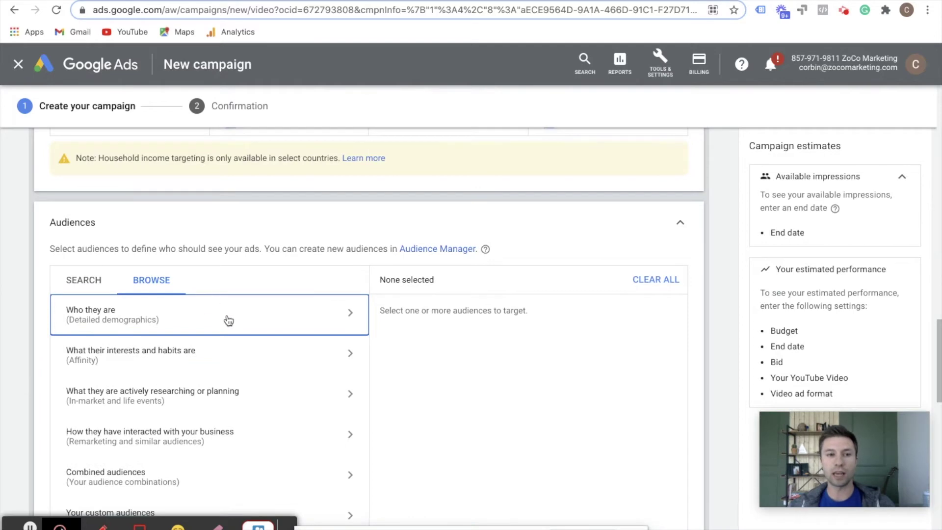
Step: Browse the detailed demographics under "Who they are" and expand Marital Status to view its options
scroll(227, 320, up, 1)
scroll(227, 320, up, 3)
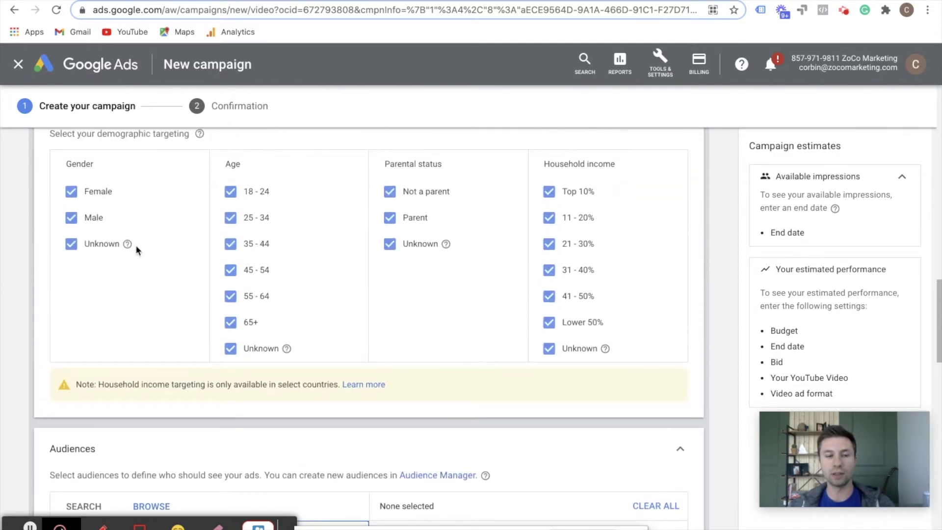
scroll(136, 245, up, 3)
scroll(132, 287, down, 7)
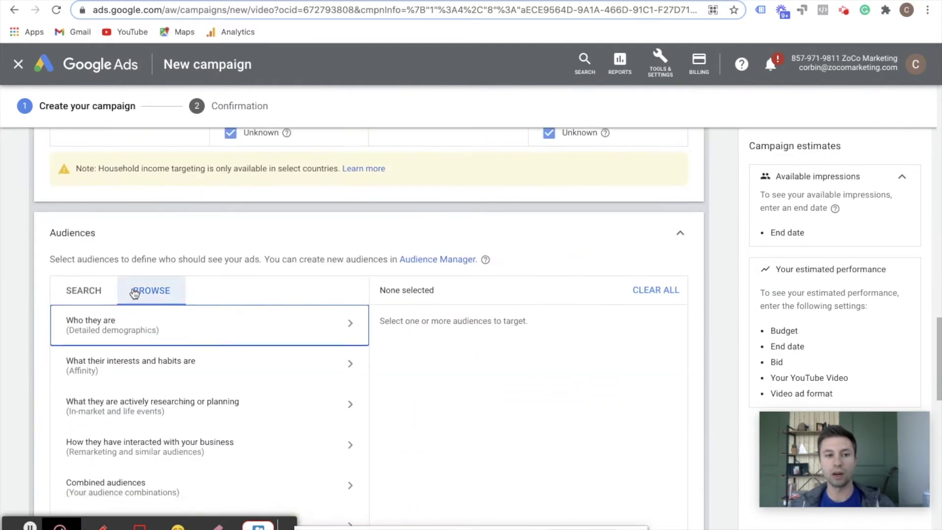
click(340, 294)
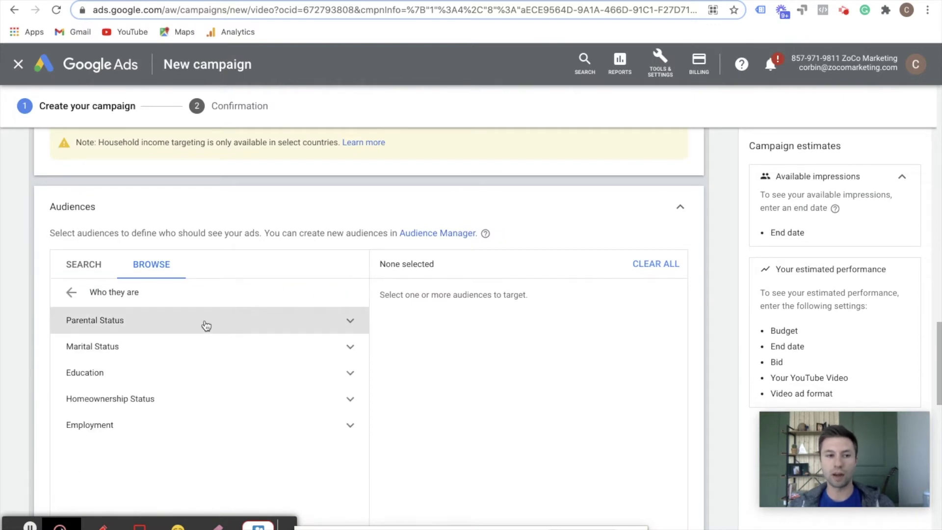
scroll(202, 326, down, 1)
scroll(206, 314, down, 1)
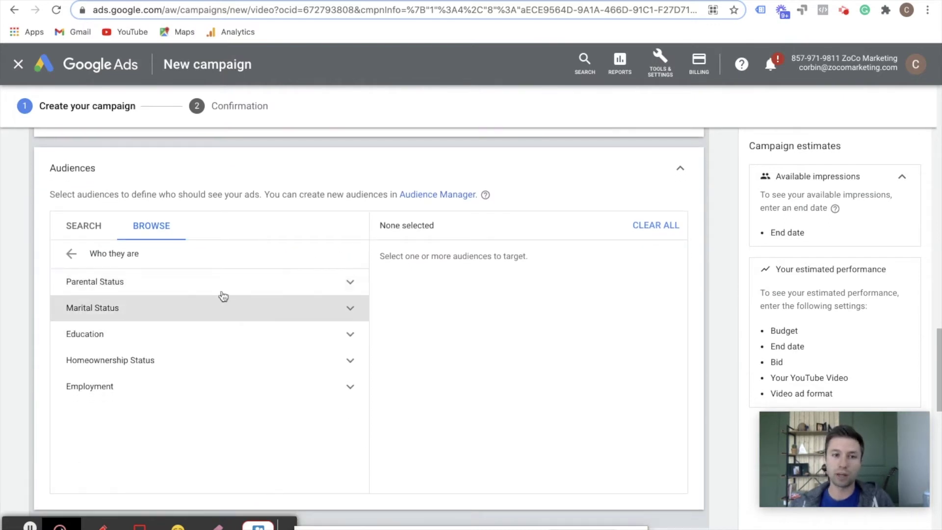
scroll(228, 306, down, 1)
click(290, 293)
scroll(265, 328, down, 2)
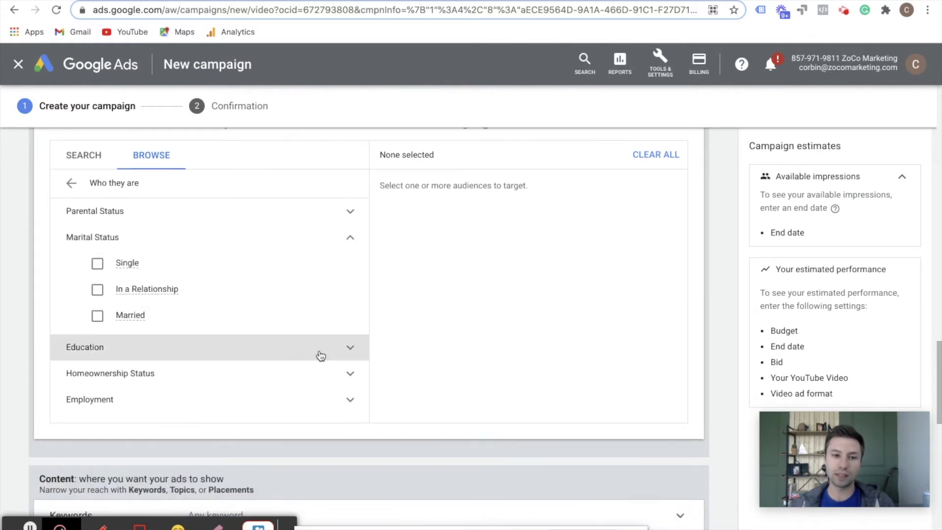
Step: Expand Education and its Highest Level of Educational Attainment group, and view the description of the High School Graduate audience
click(288, 345)
scroll(288, 346, down, 3)
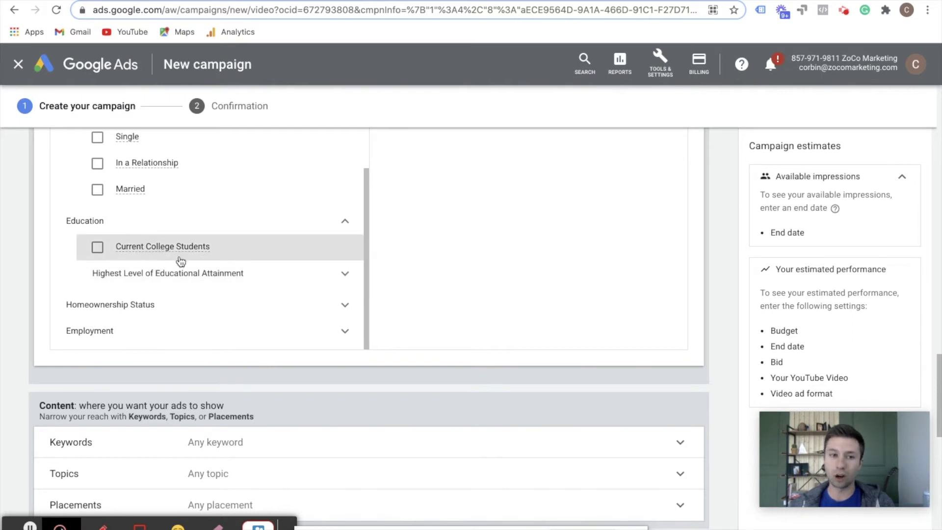
click(278, 272)
scroll(225, 272, down, 2)
mouse_move(205, 222)
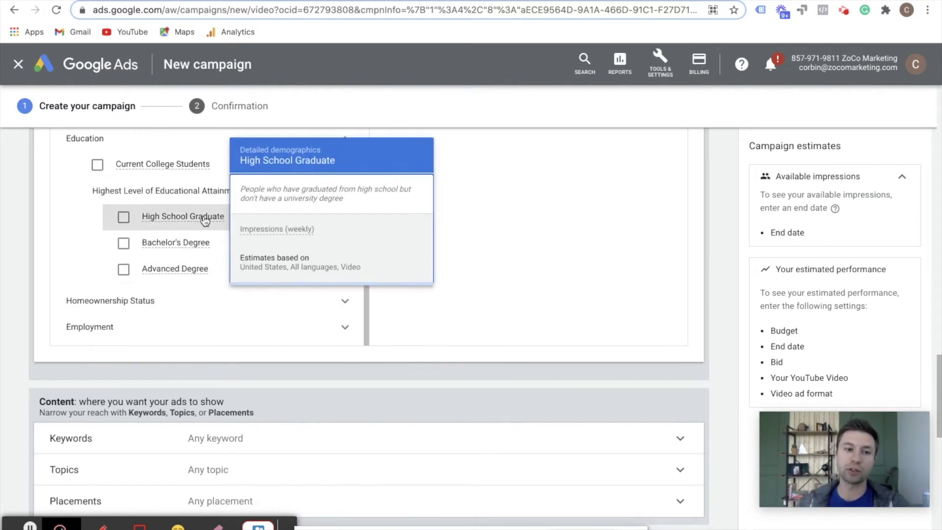
scroll(69, 287, down, 2)
Step: Expand the Homeownership Status and Employment groups in the detailed demographics to examine their options
click(317, 220)
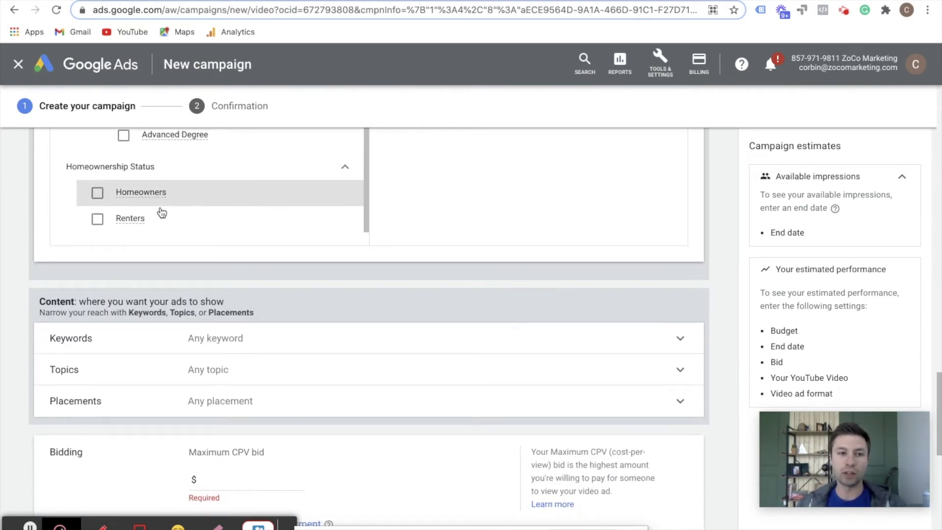
scroll(164, 216, down, 2)
click(222, 210)
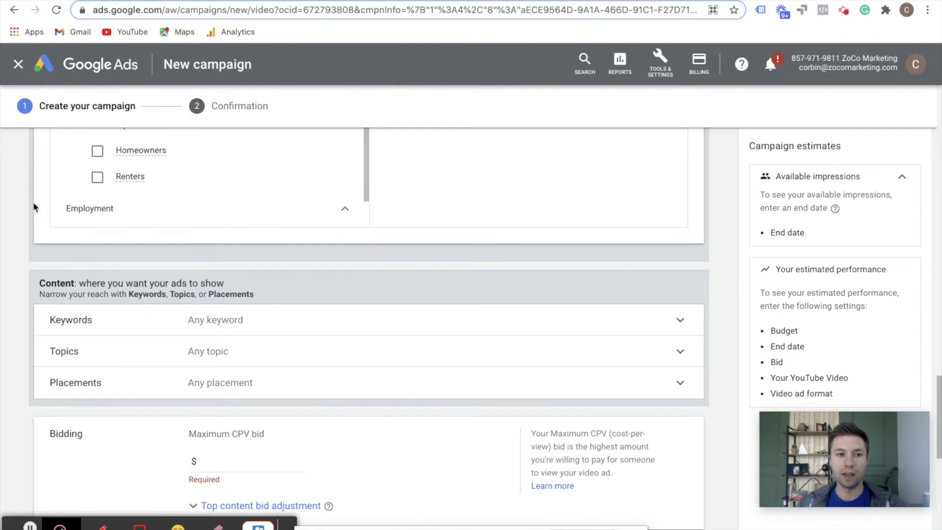
scroll(117, 268, down, 2)
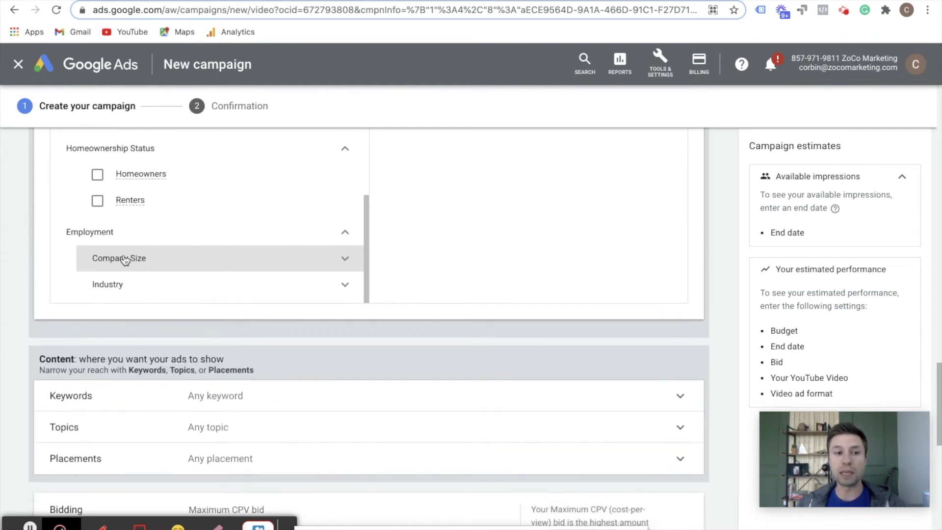
scroll(133, 253, down, 1)
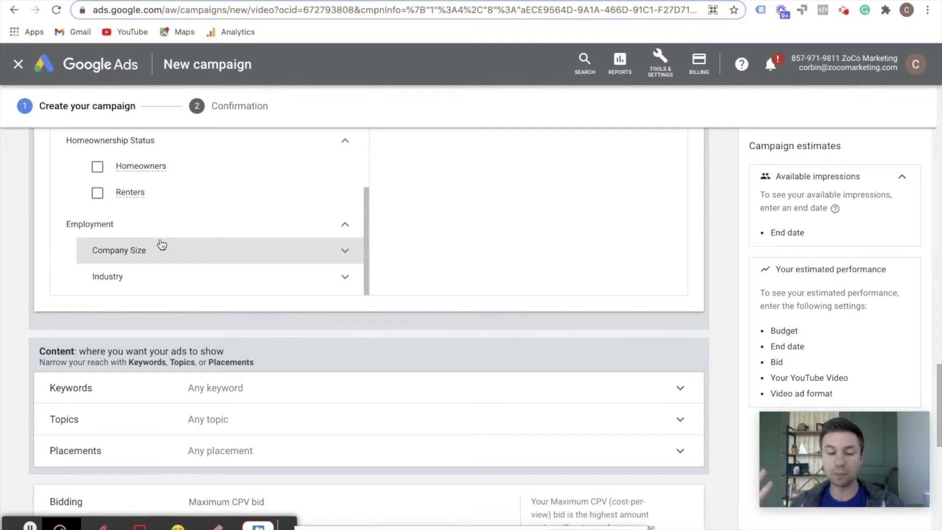
Step: Examine the Company Size and Industry options under Employment, and return to the audience category list
click(335, 252)
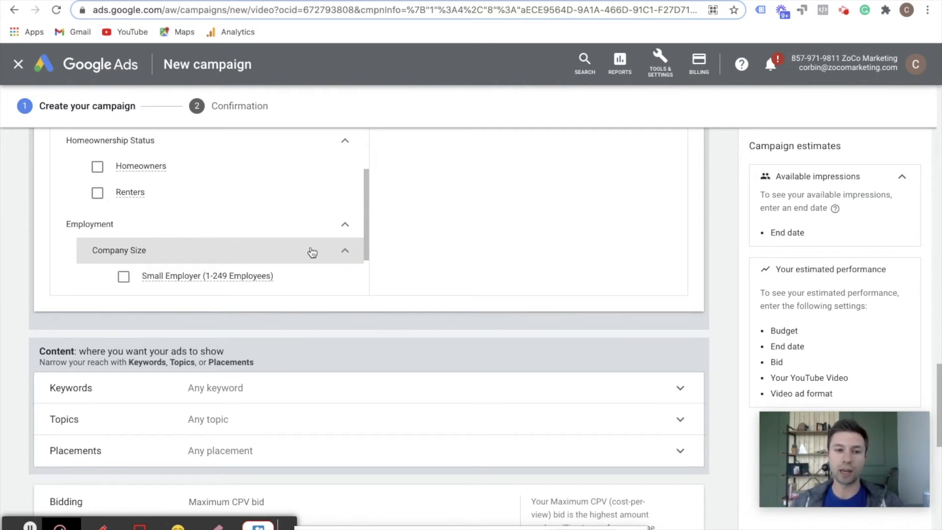
scroll(237, 257, down, 5)
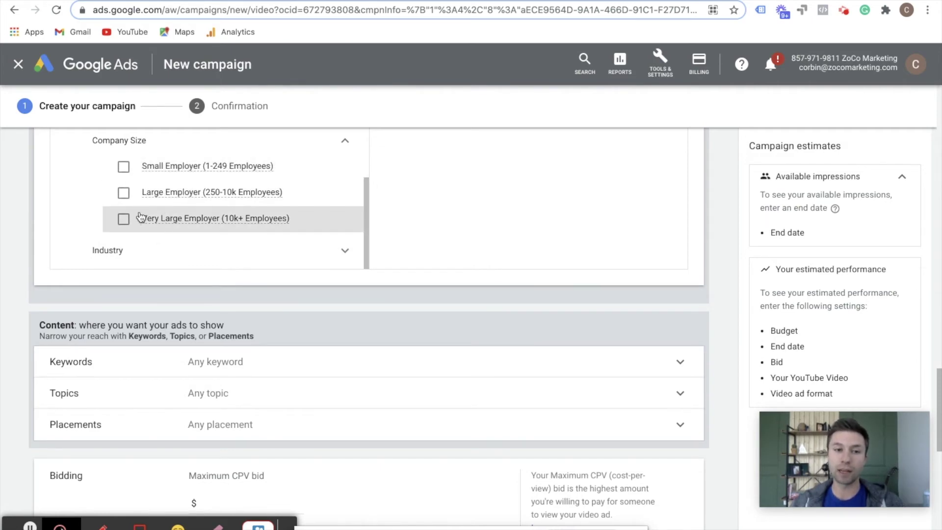
scroll(228, 218, down, 1)
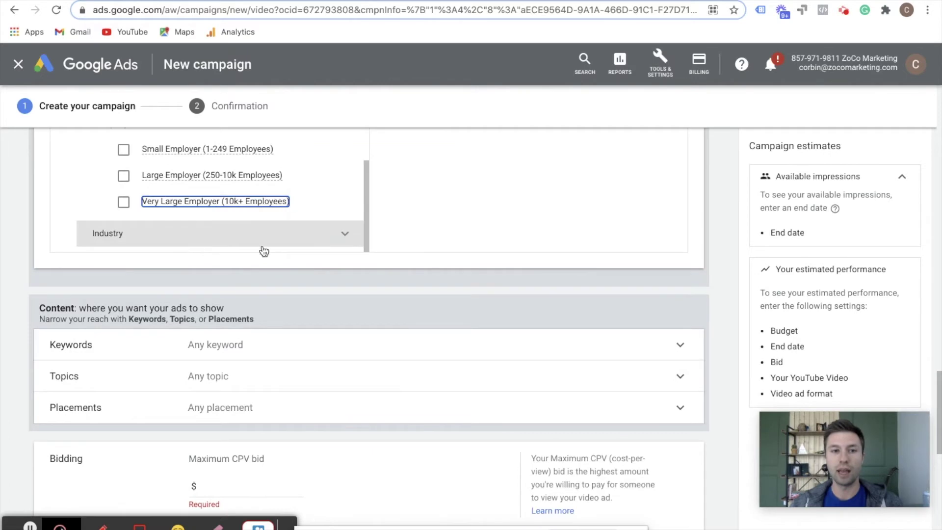
click(338, 239)
scroll(269, 225, down, 3)
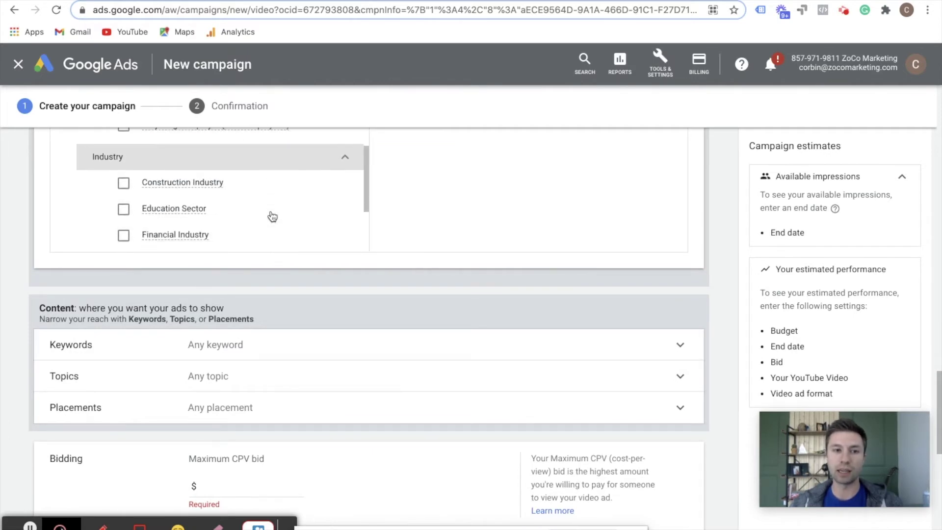
scroll(270, 216, down, 2)
scroll(270, 215, up, 5)
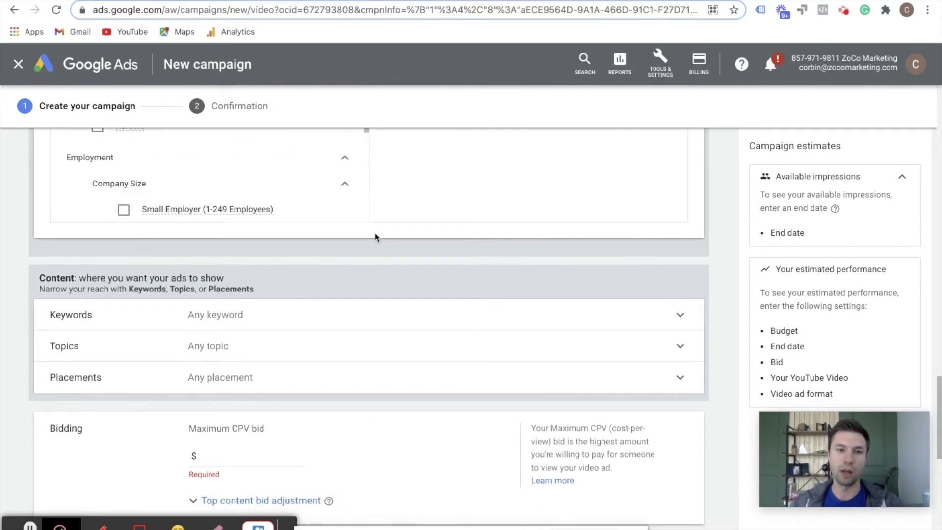
scroll(374, 234, up, 3)
scroll(406, 251, up, 2)
click(71, 270)
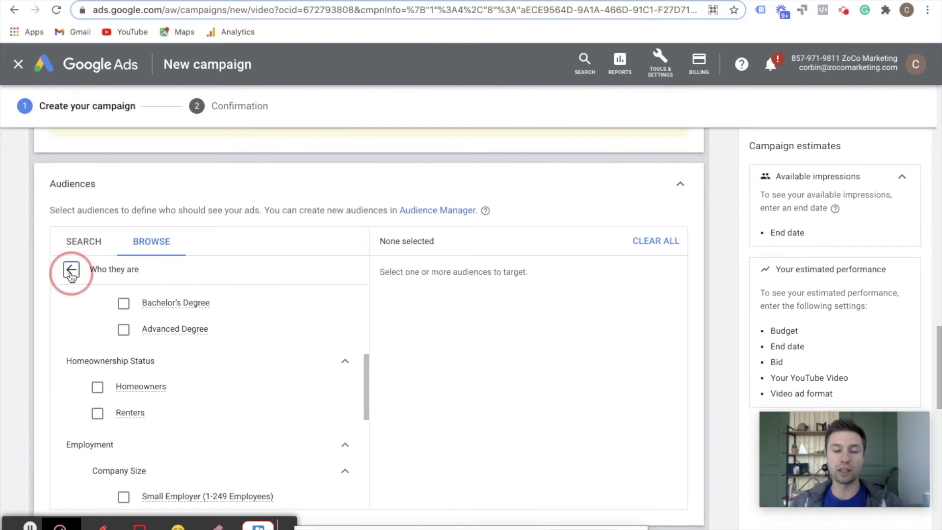
Step: Reopen the affinity audiences under interests and habits and look through the available categories
scroll(143, 284, up, 5)
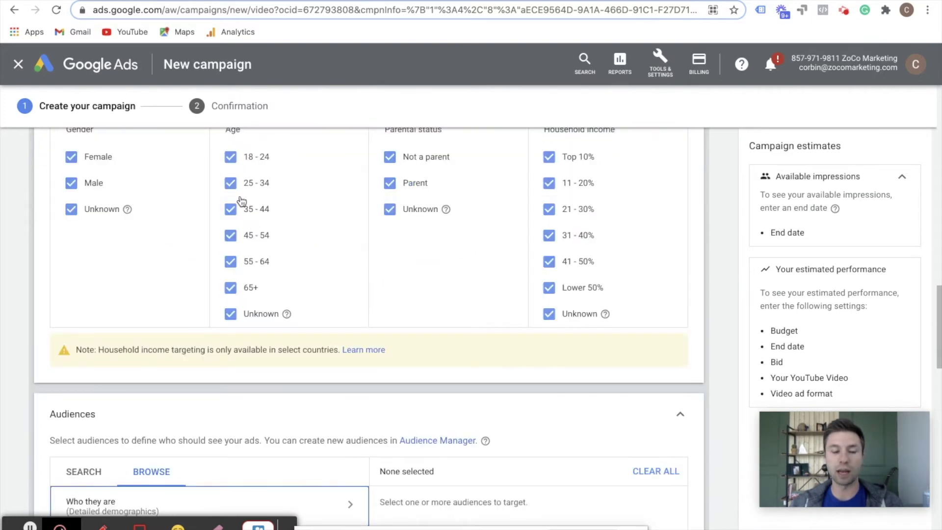
scroll(265, 214, down, 2)
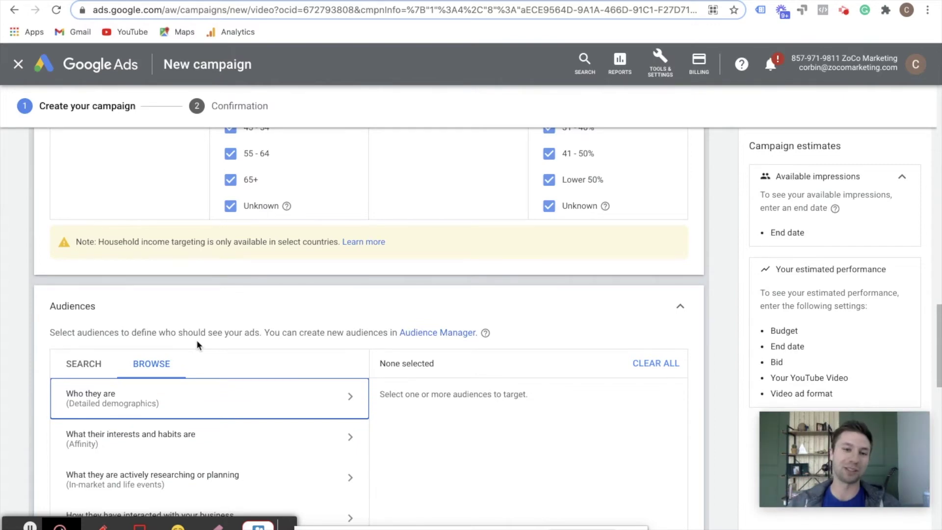
scroll(445, 300, down, 3)
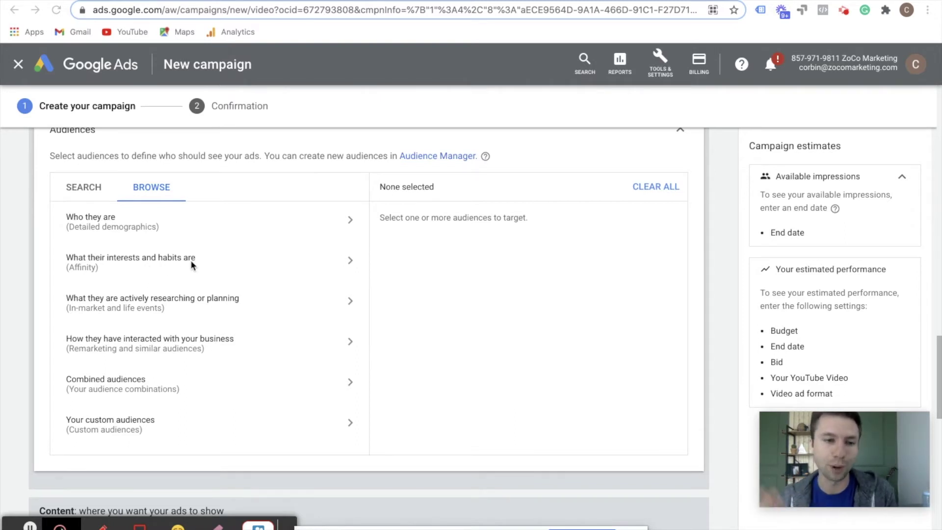
click(284, 264)
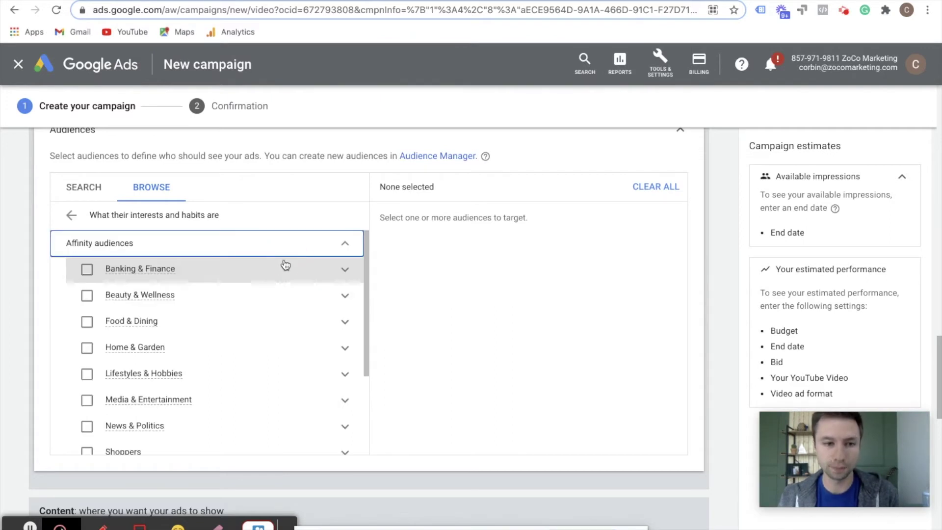
scroll(152, 330, down, 5)
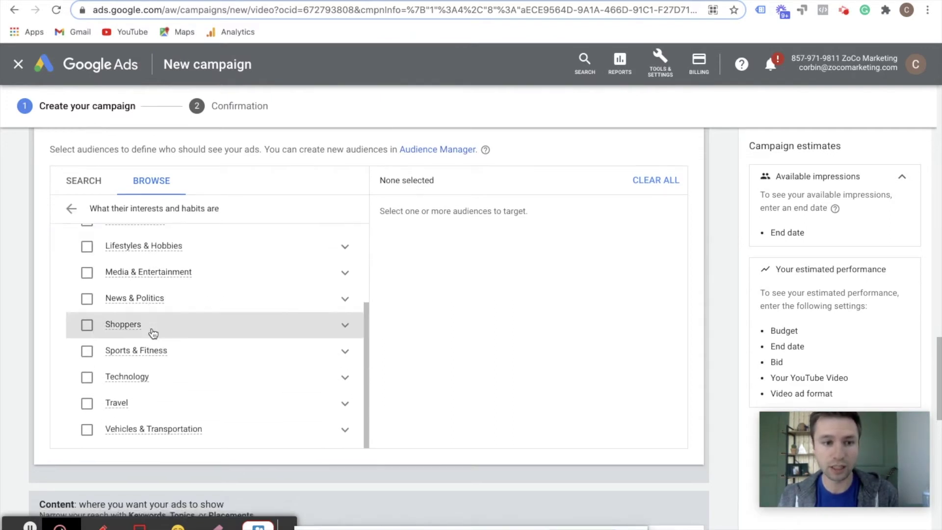
scroll(153, 331, up, 4)
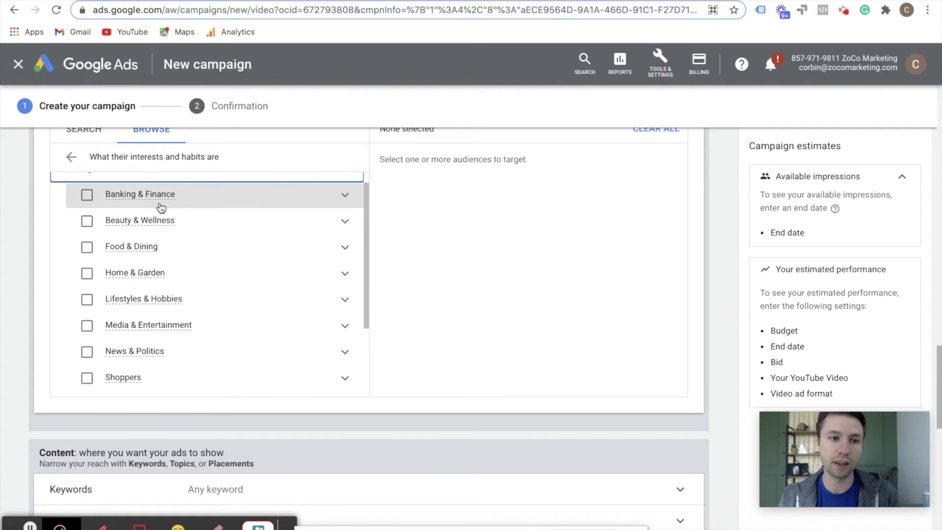
scroll(157, 274, down, 1)
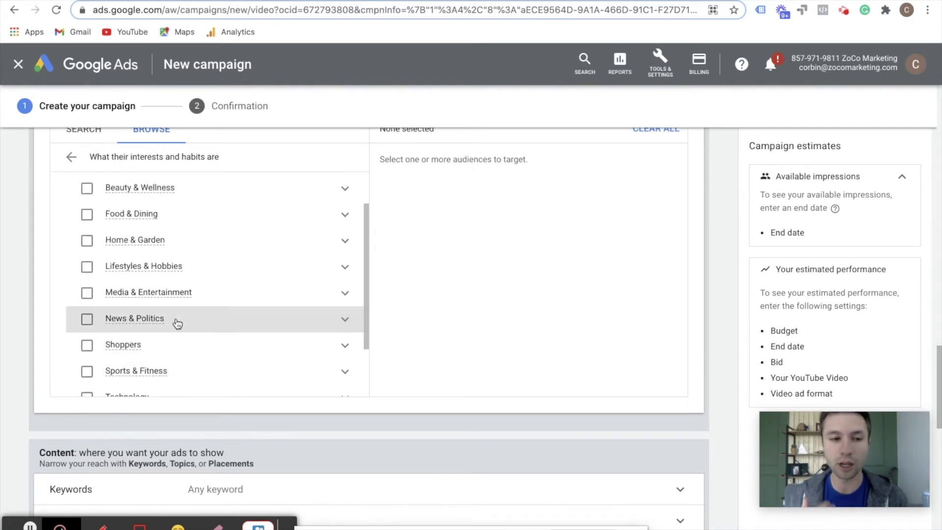
scroll(239, 330, down, 2)
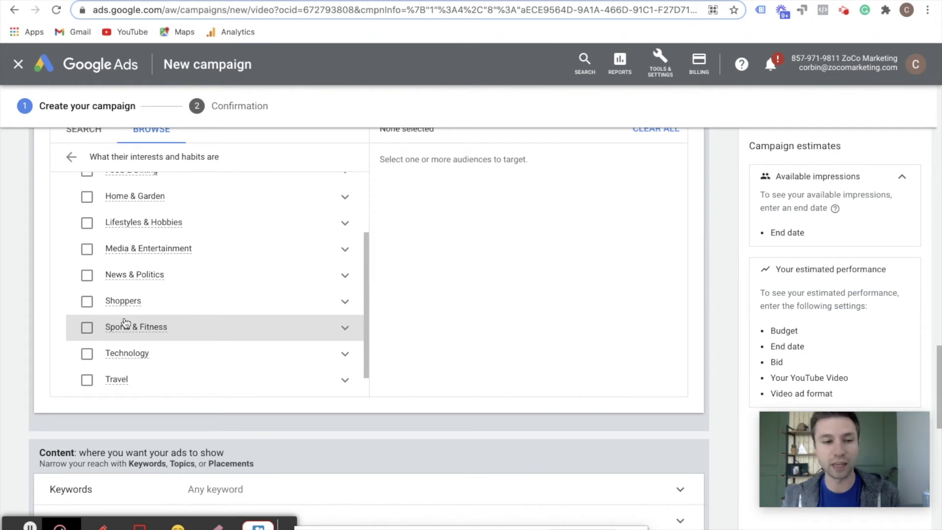
Step: Try out the Sports & Fitness affinity audience, viewing its subcategories and the Health & Fitness Buffs details, and deselect it
click(129, 336)
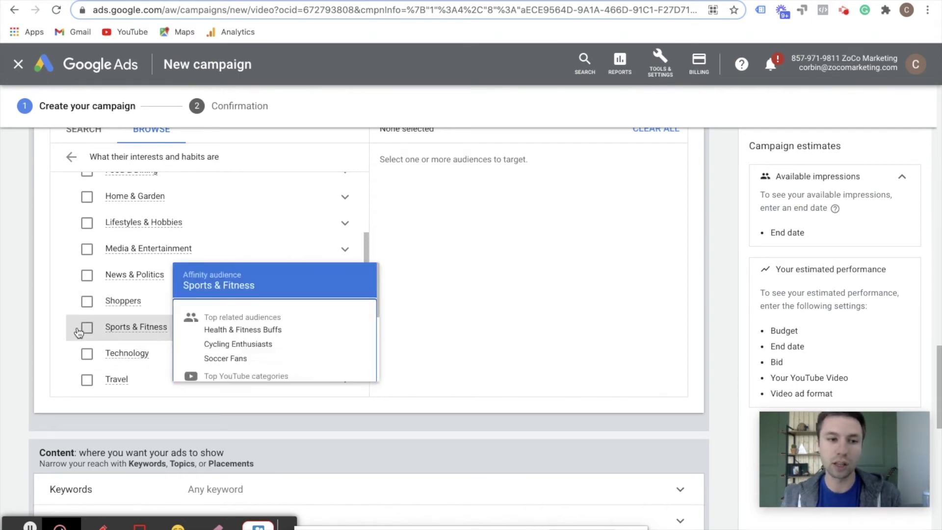
click(87, 328)
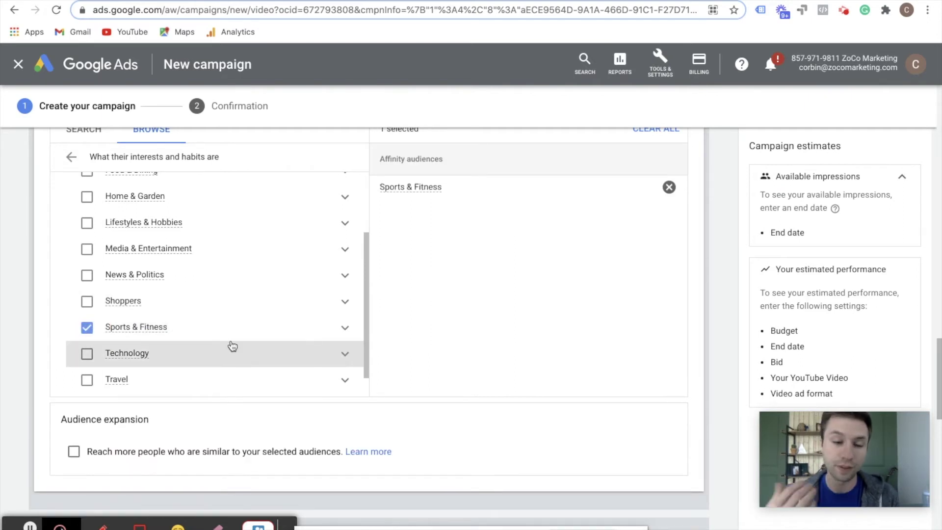
click(344, 329)
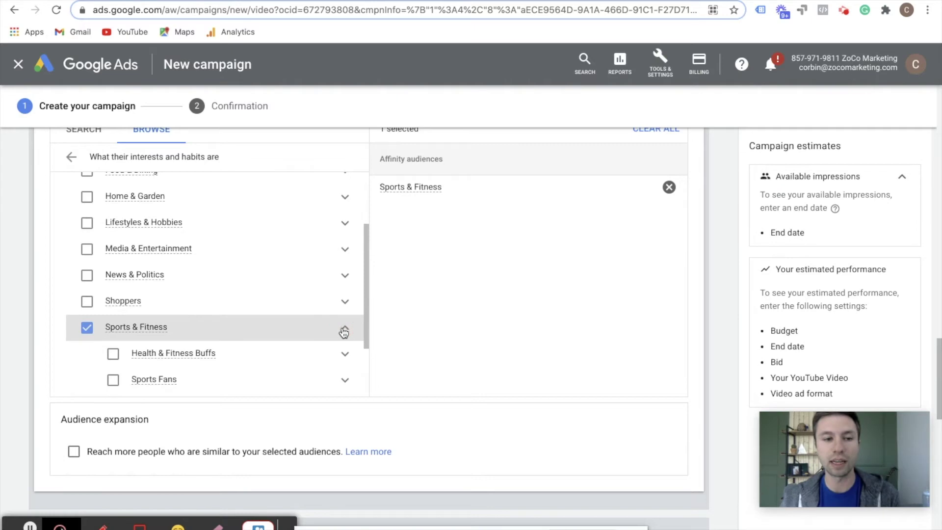
scroll(218, 332, down, 1)
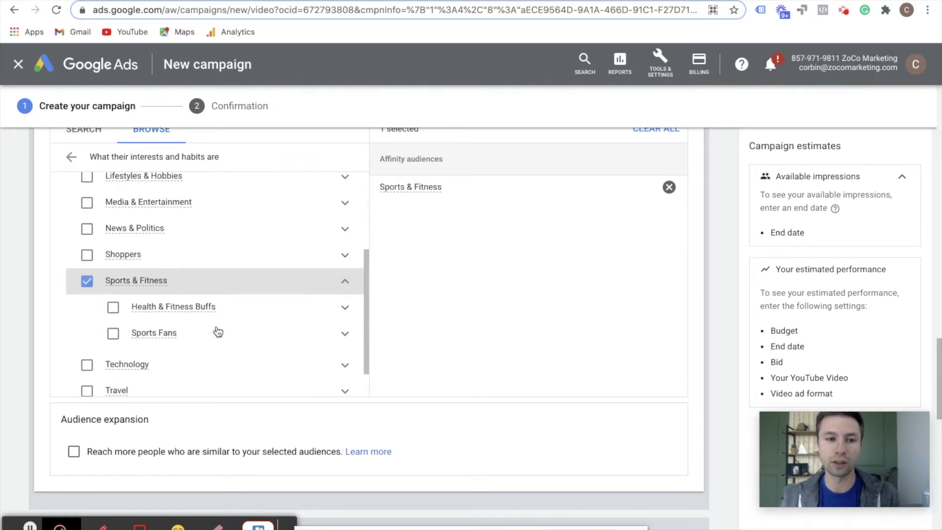
click(167, 309)
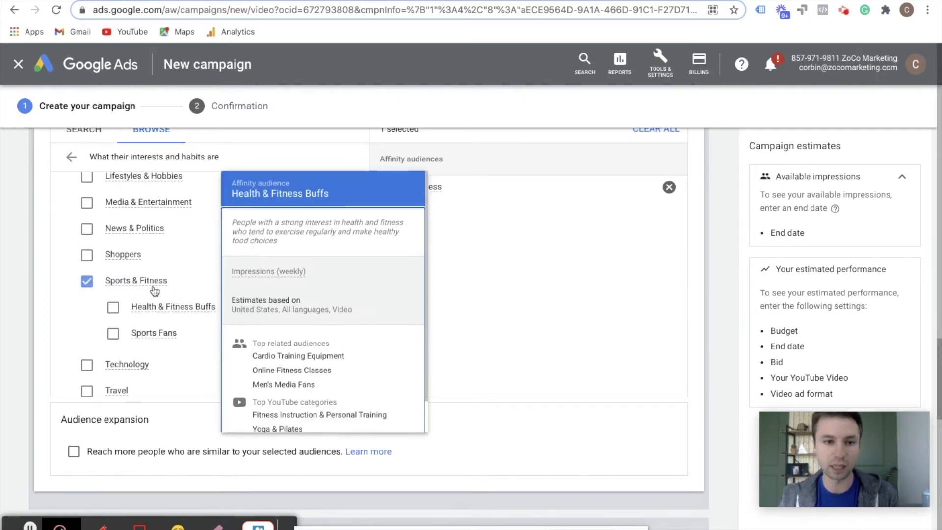
click(88, 282)
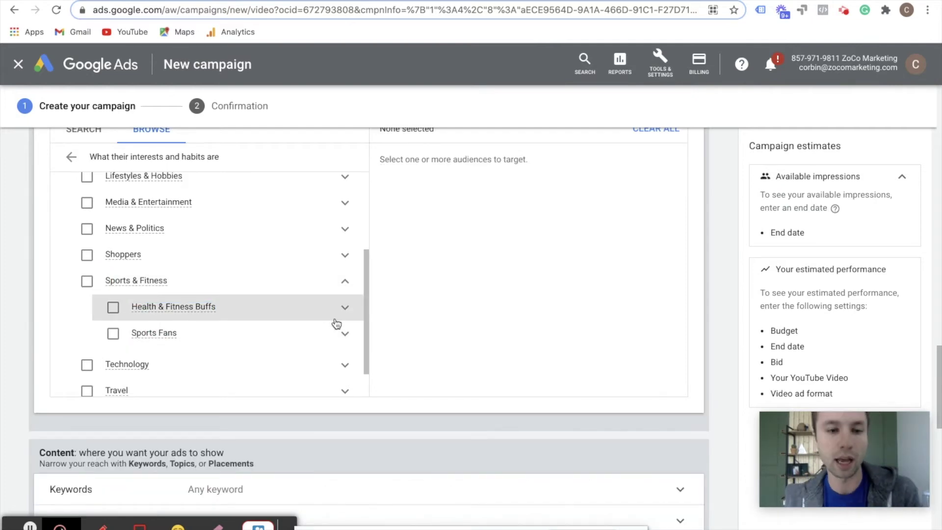
Step: Expand Sports Fans under Sports & Fitness and look through the individual sports audiences
click(343, 333)
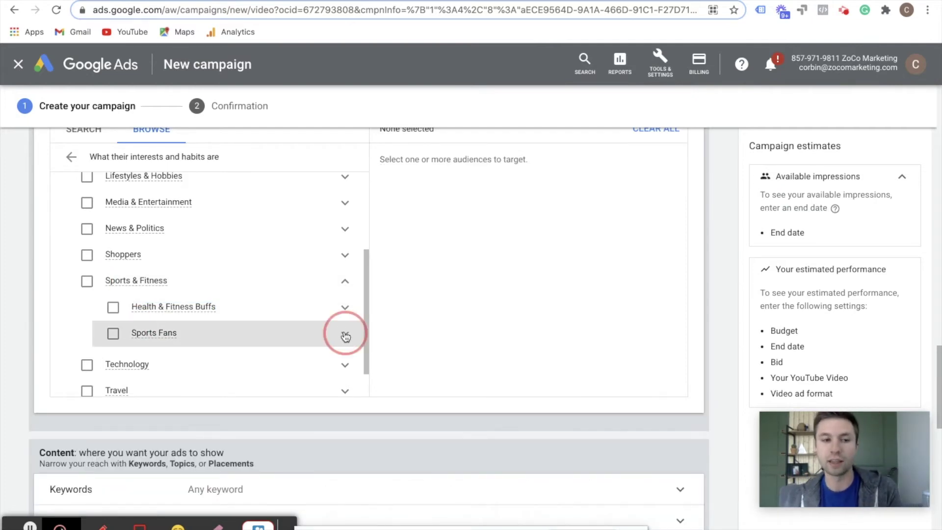
scroll(256, 325, down, 2)
scroll(245, 319, down, 1)
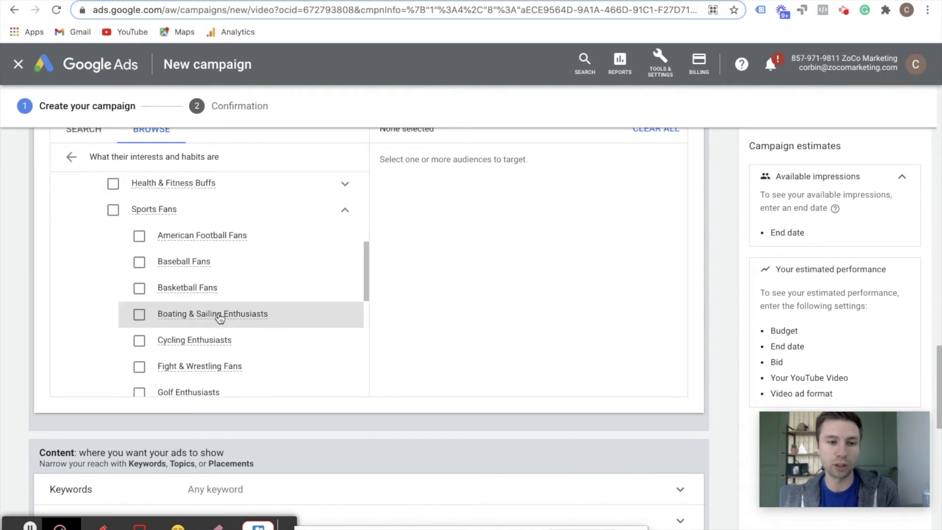
scroll(161, 323, down, 1)
scroll(157, 343, down, 2)
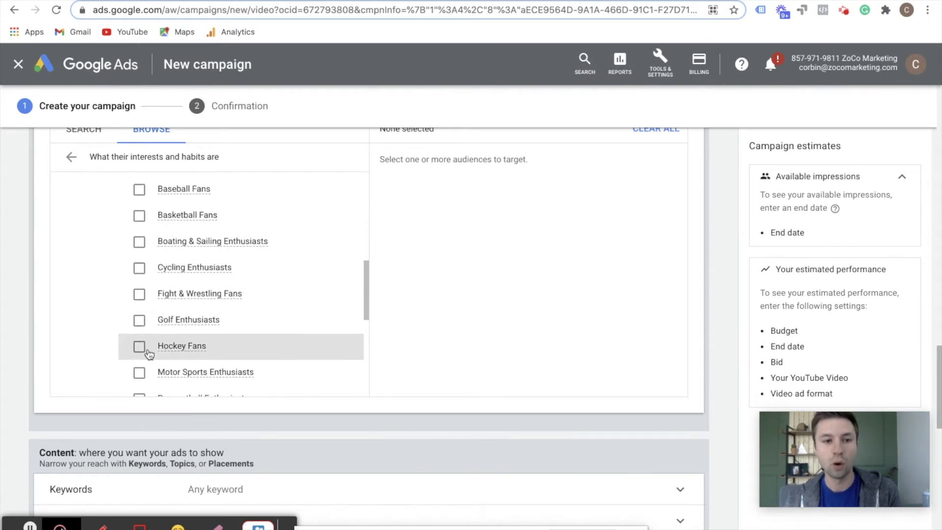
scroll(161, 353, down, 3)
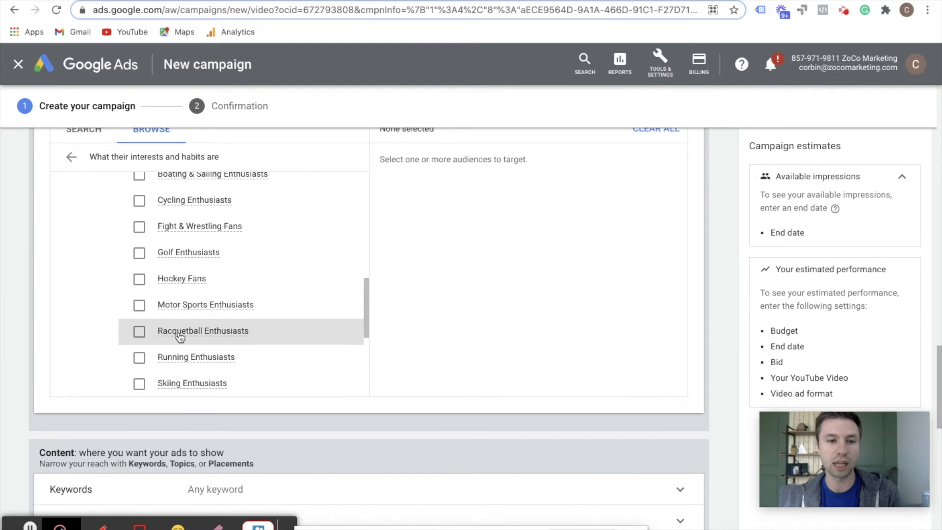
Step: View the Racquetball Enthusiasts audience details, and return to the audience category list
mouse_move(195, 333)
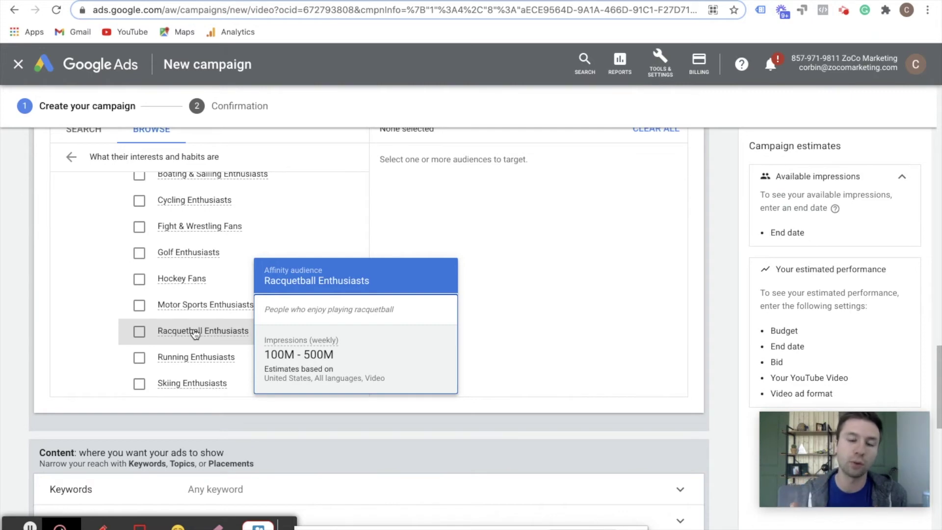
scroll(110, 282, up, 2)
scroll(228, 257, up, 6)
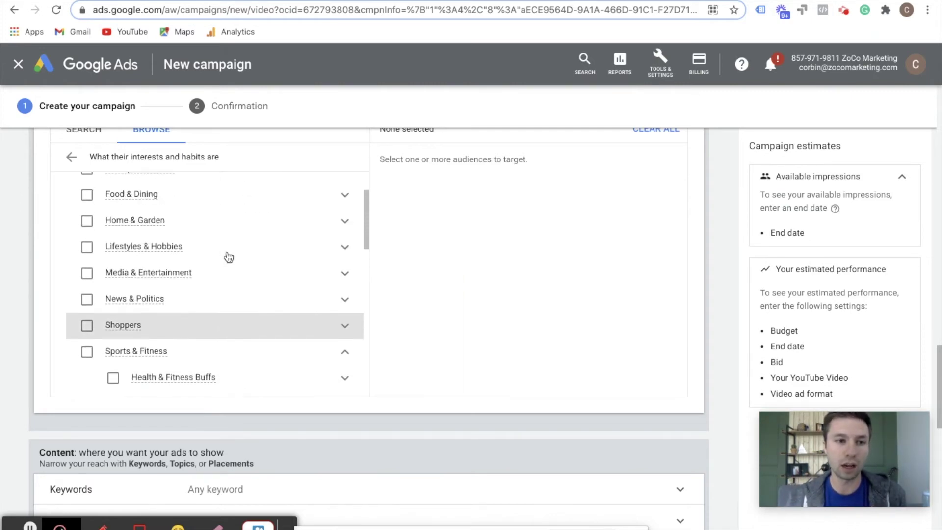
scroll(149, 273, up, 3)
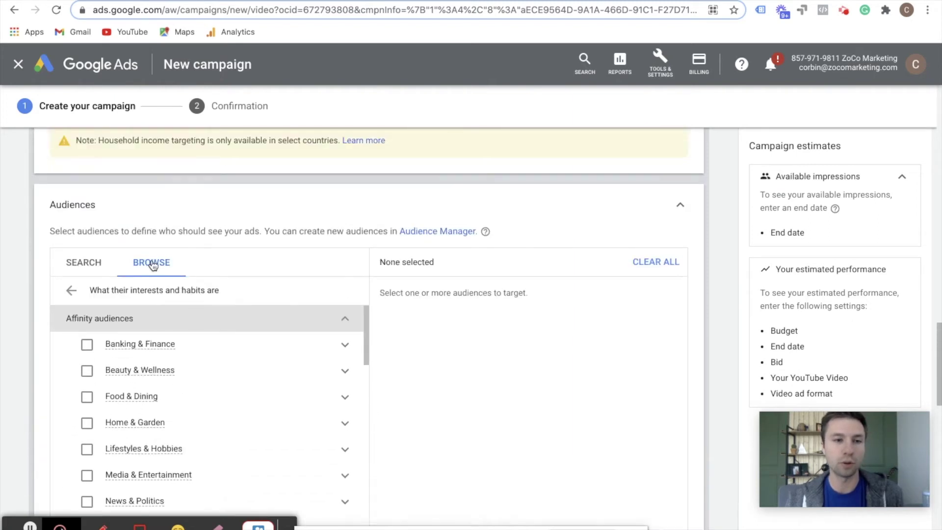
scroll(112, 352, down, 1)
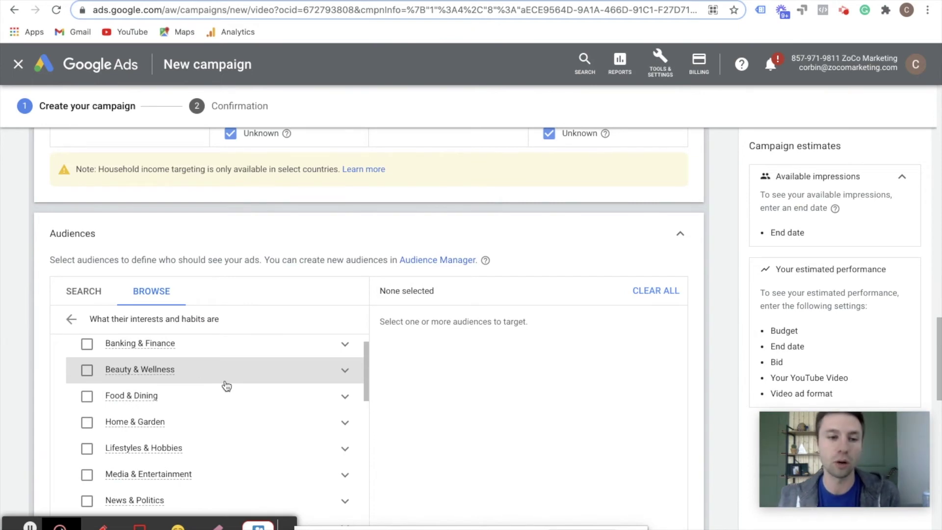
click(70, 319)
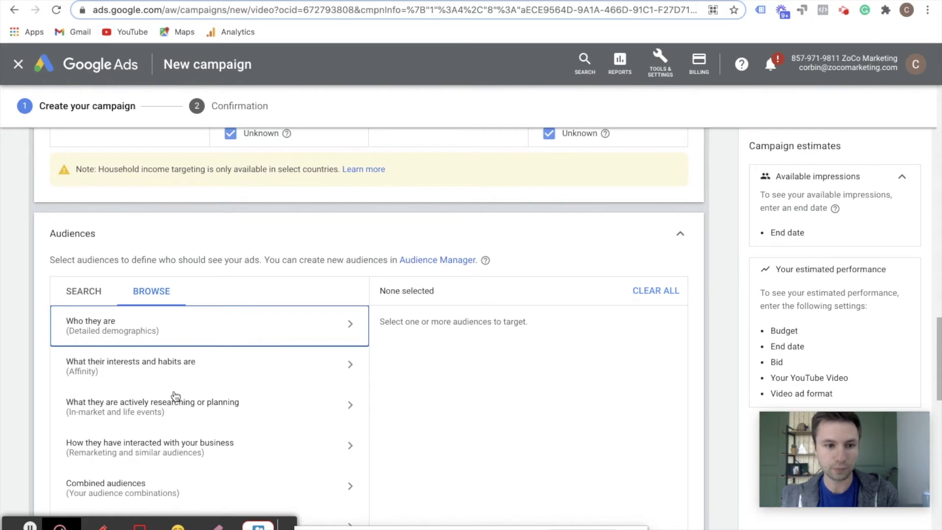
Step: Open the in-market audiences under actively researching or planning, and look through the available product and service categories
scroll(175, 396, down, 1)
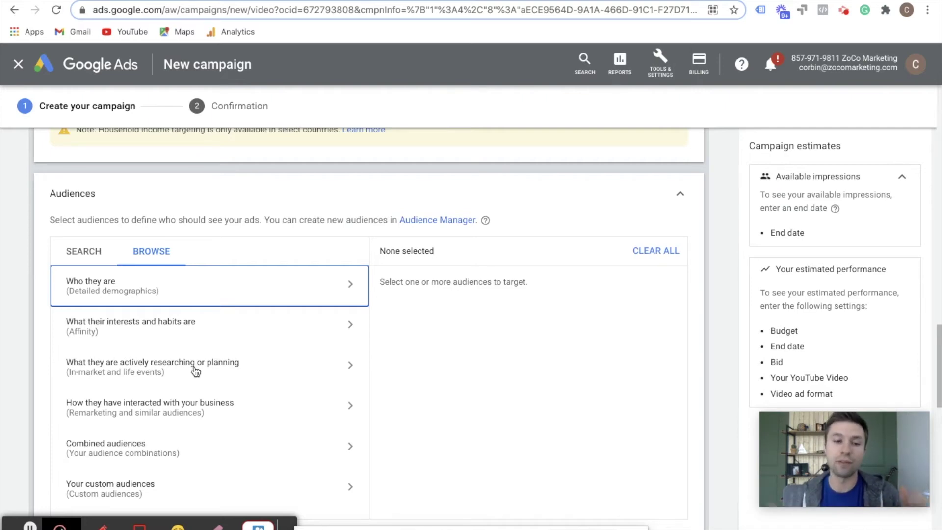
click(259, 371)
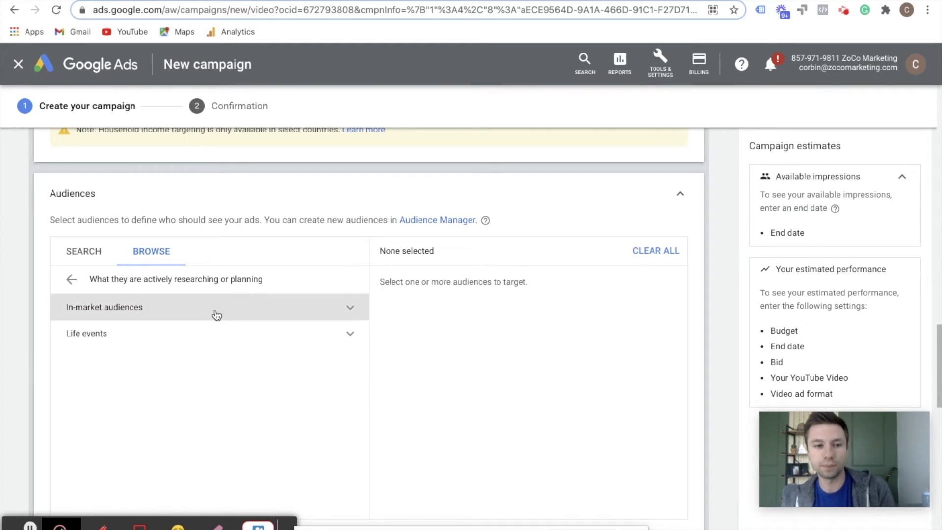
click(334, 317)
scroll(258, 374, down, 2)
scroll(258, 375, down, 7)
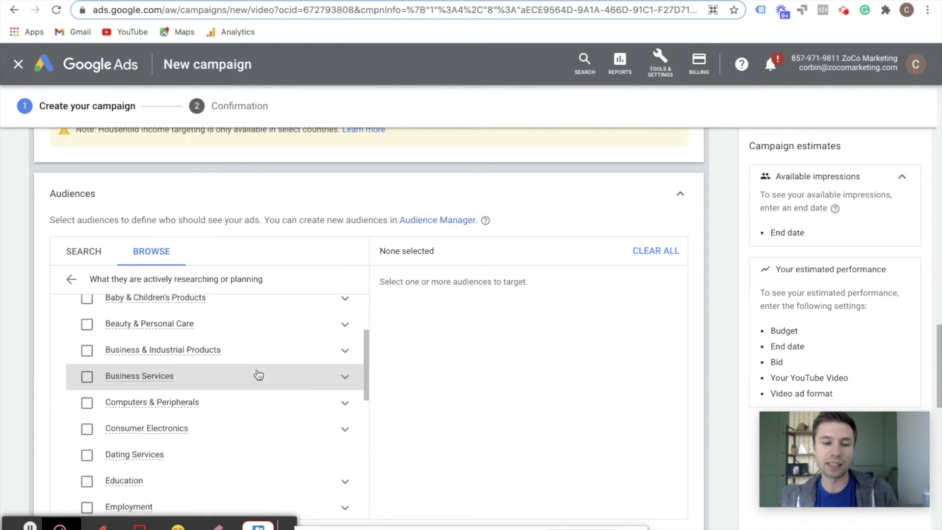
scroll(258, 375, down, 4)
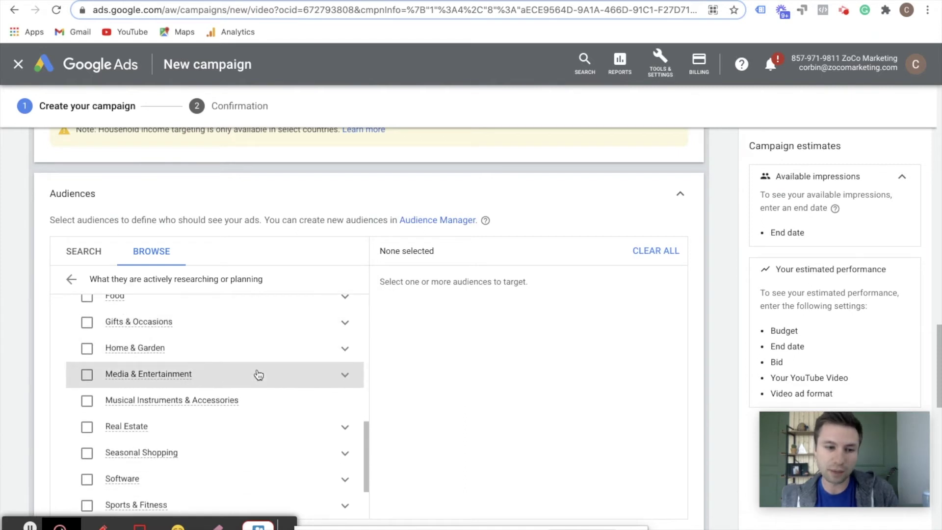
scroll(259, 374, up, 6)
scroll(257, 374, up, 3)
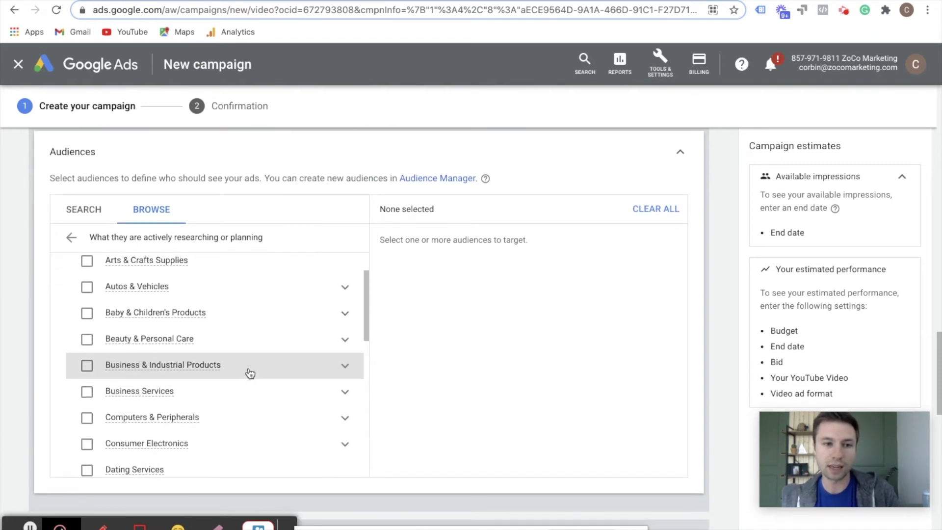
scroll(204, 361, up, 2)
scroll(204, 383, down, 3)
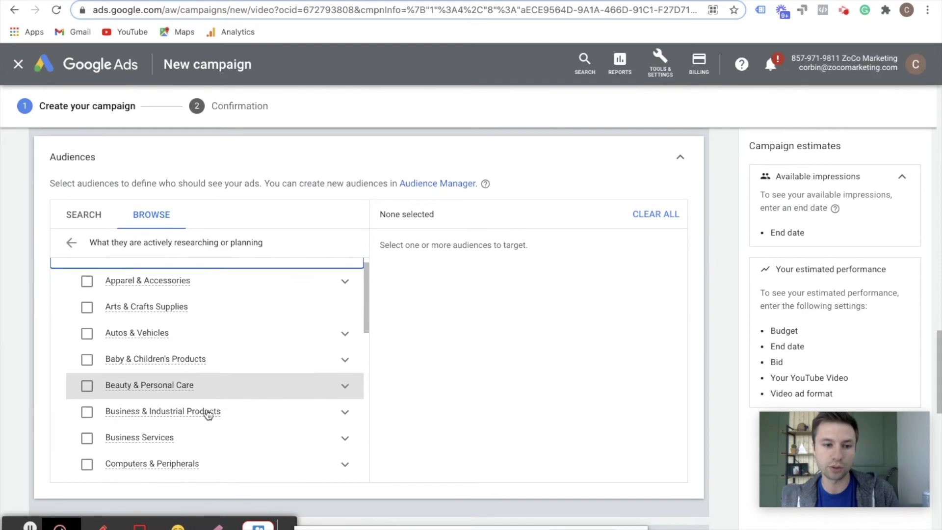
scroll(219, 392, up, 3)
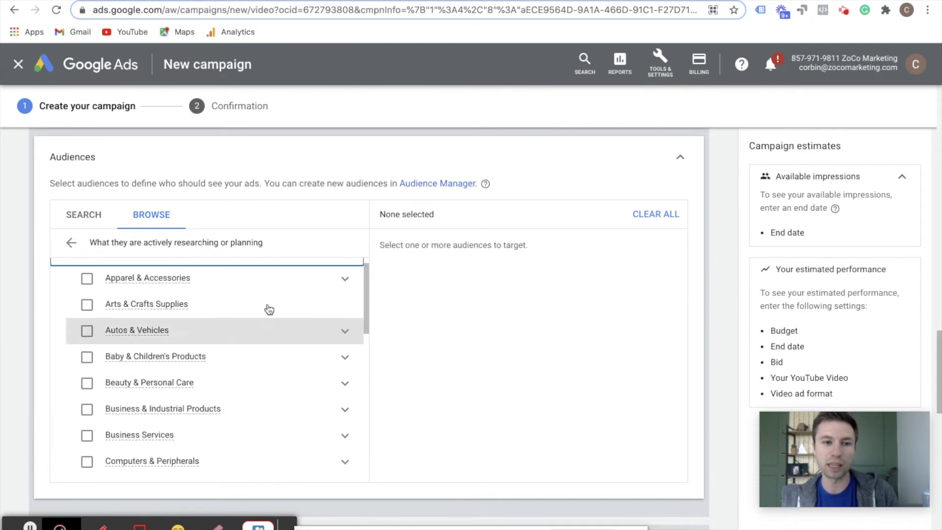
scroll(267, 400, down, 2)
scroll(268, 400, down, 2)
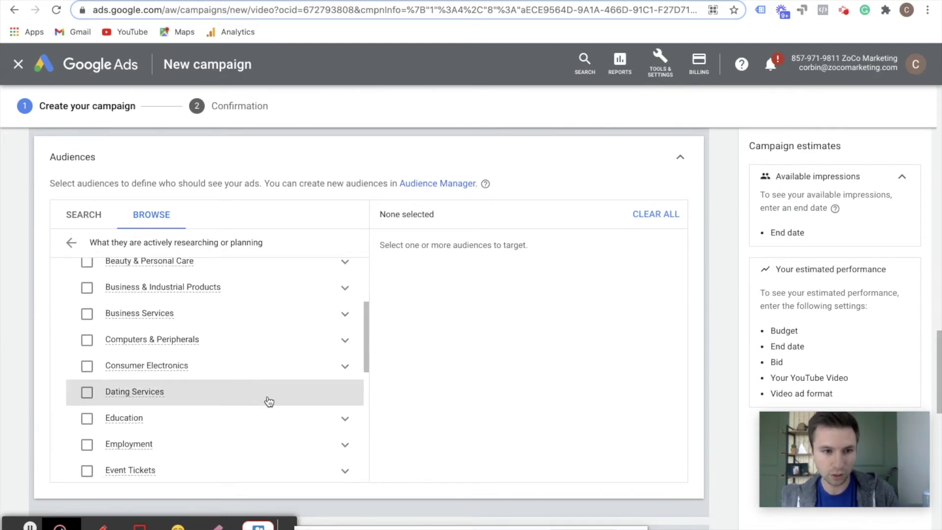
scroll(254, 402, down, 2)
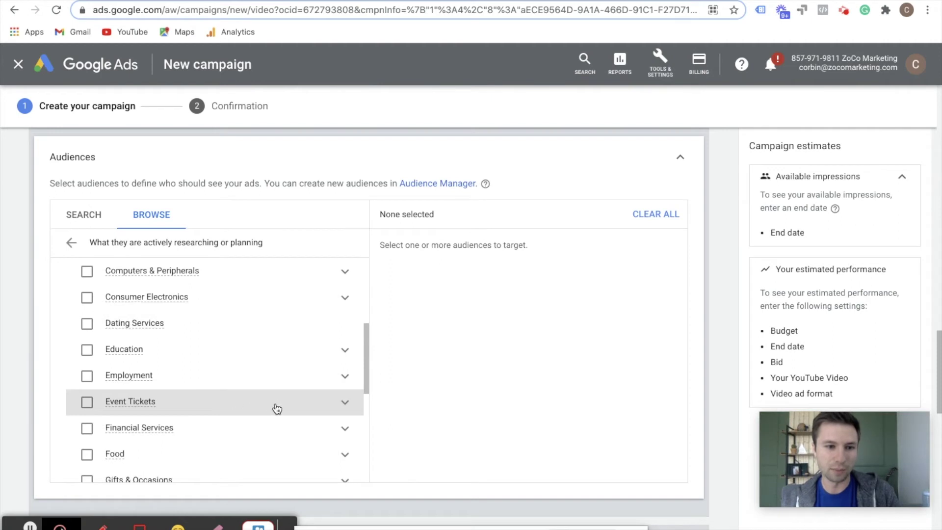
Step: Expand Event Tickets and its Sports Tickets subcategory, and look through the individual ticket audiences
scroll(275, 406, down, 1)
click(343, 392)
scroll(230, 390, down, 2)
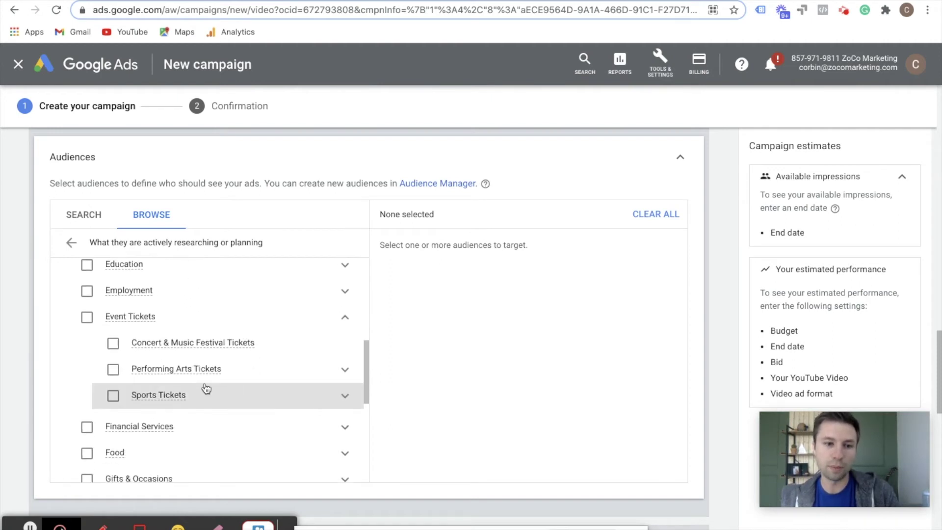
scroll(294, 400, down, 1)
scroll(275, 399, down, 2)
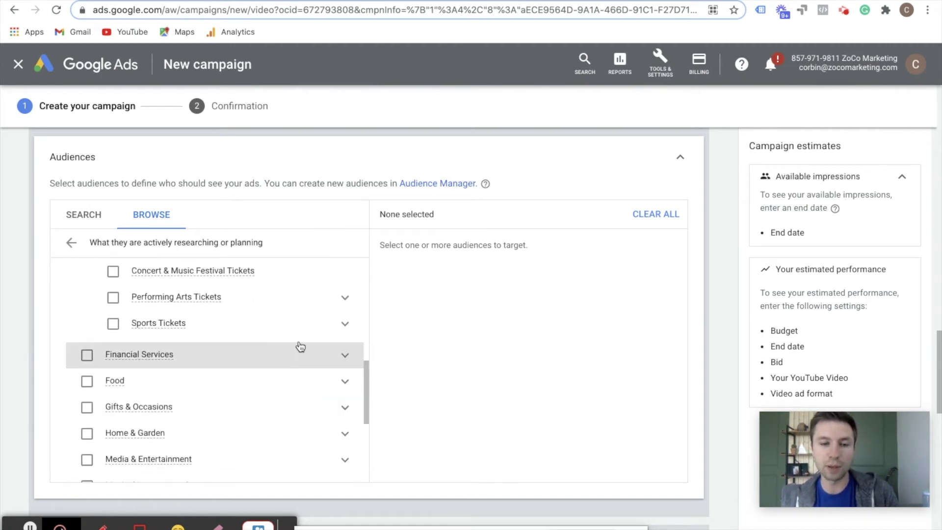
click(343, 324)
scroll(250, 385, down, 2)
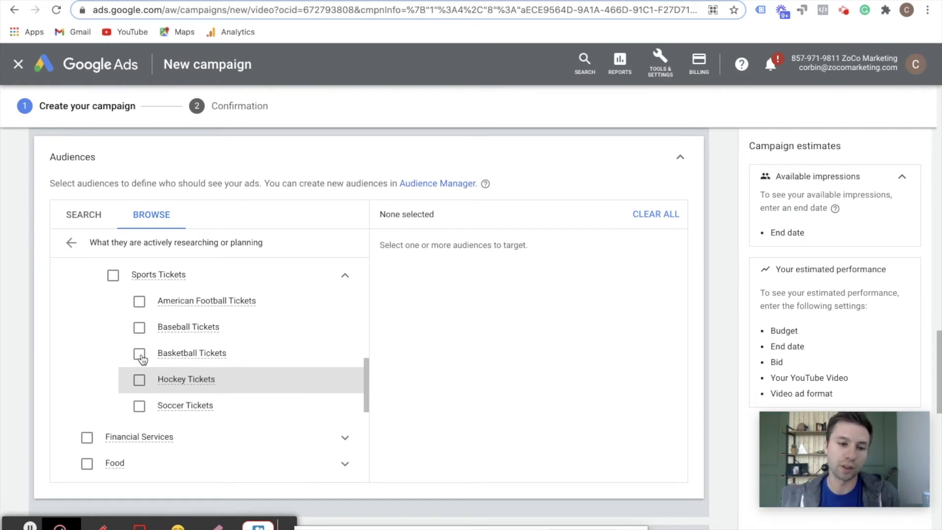
scroll(176, 304, up, 3)
Step: Expand the Software in-market category, look through its subcategories and inspect Accounting Software
scroll(176, 305, down, 8)
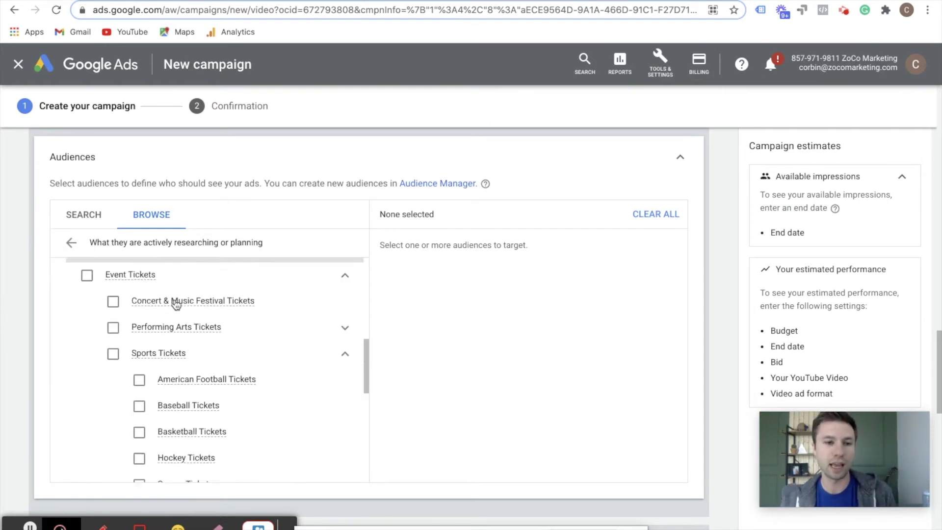
scroll(183, 376, down, 1)
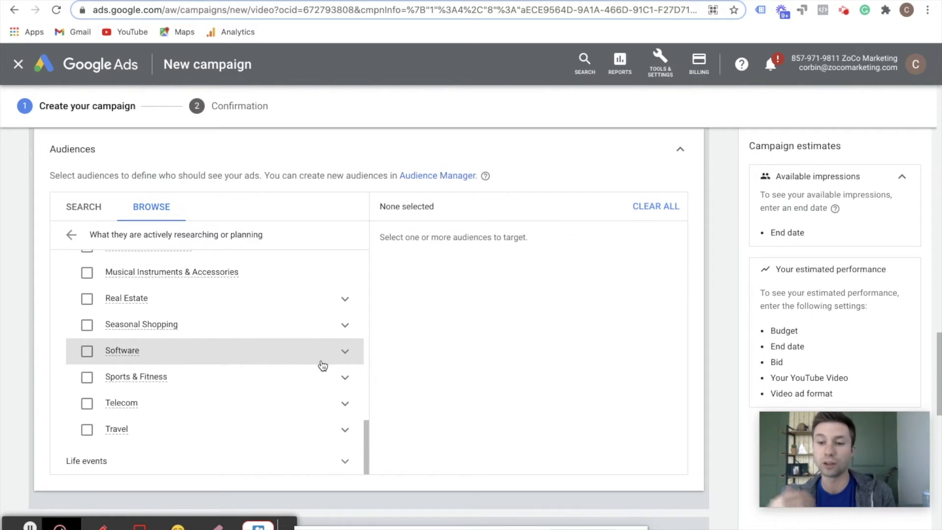
click(346, 351)
scroll(252, 399, down, 1)
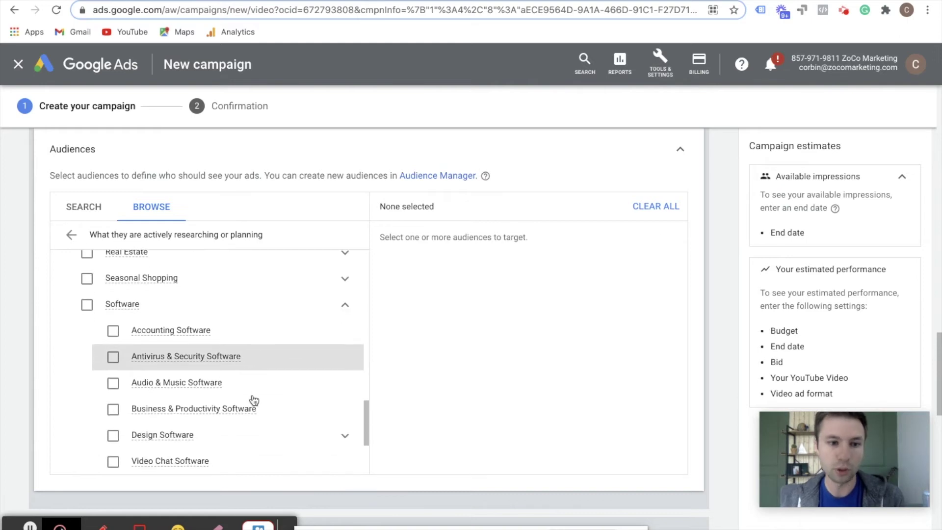
mouse_move(193, 334)
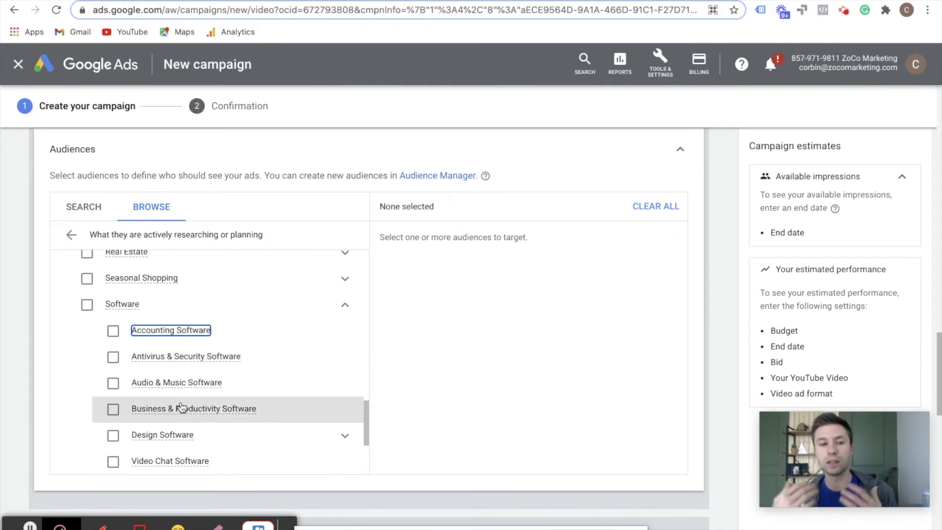
Step: Expand Apparel & Accessories and its Shoes subcategory, and look through the clothing and footwear audiences
scroll(231, 322, up, 5)
scroll(230, 323, up, 10)
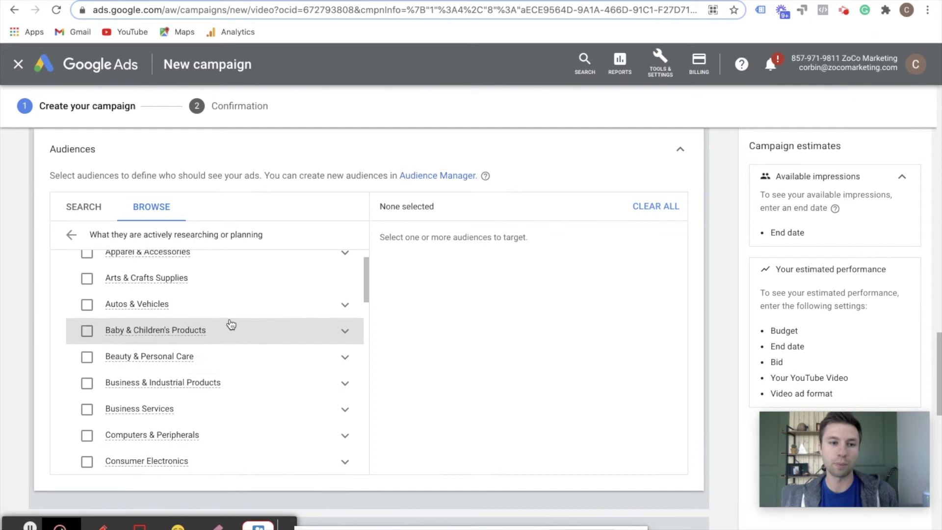
scroll(230, 323, up, 2)
click(338, 307)
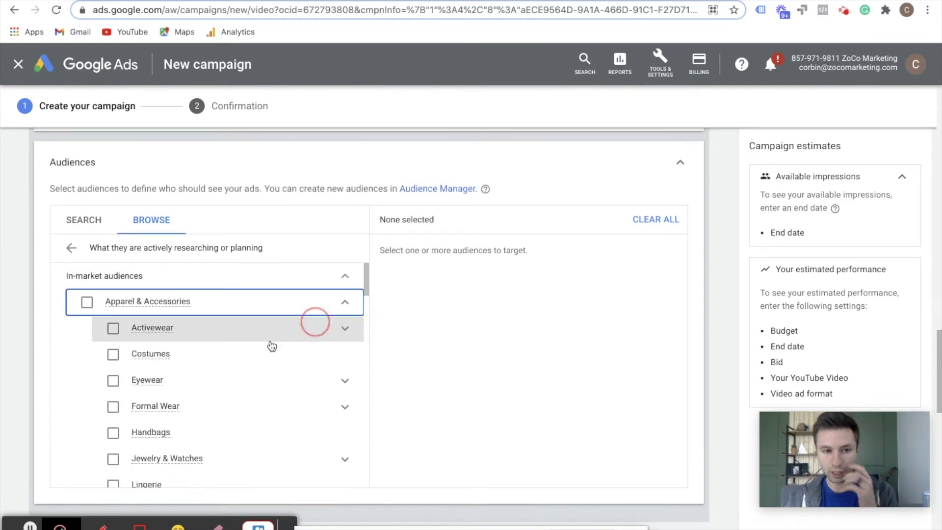
scroll(294, 410, down, 3)
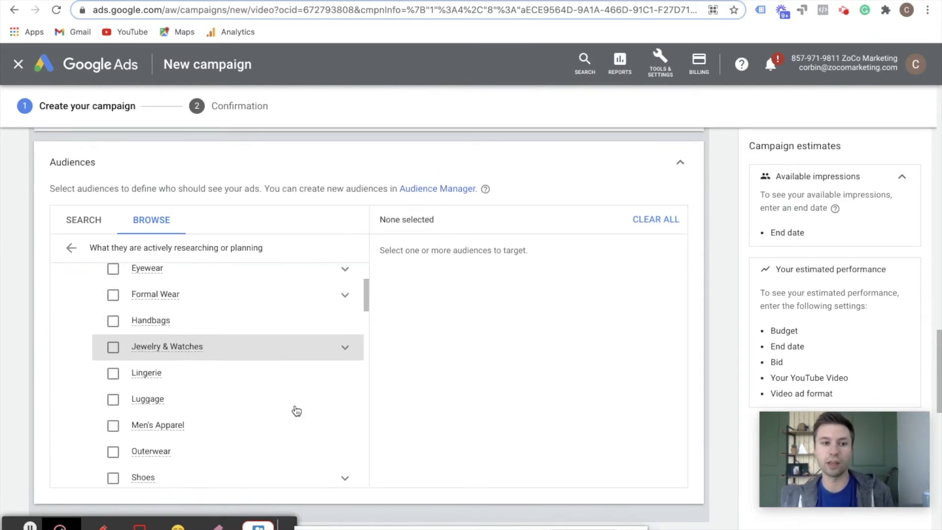
scroll(289, 399, down, 1)
scroll(287, 411, down, 1)
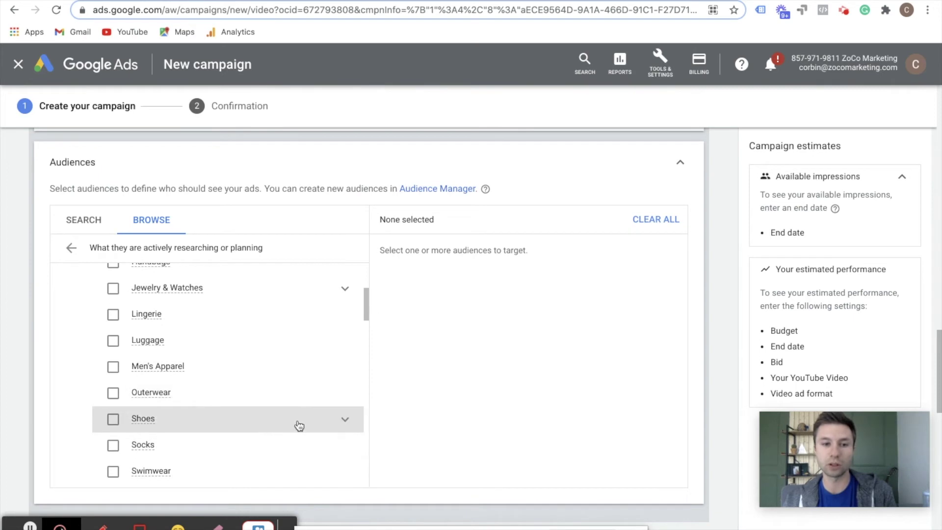
click(345, 422)
scroll(276, 412, down, 1)
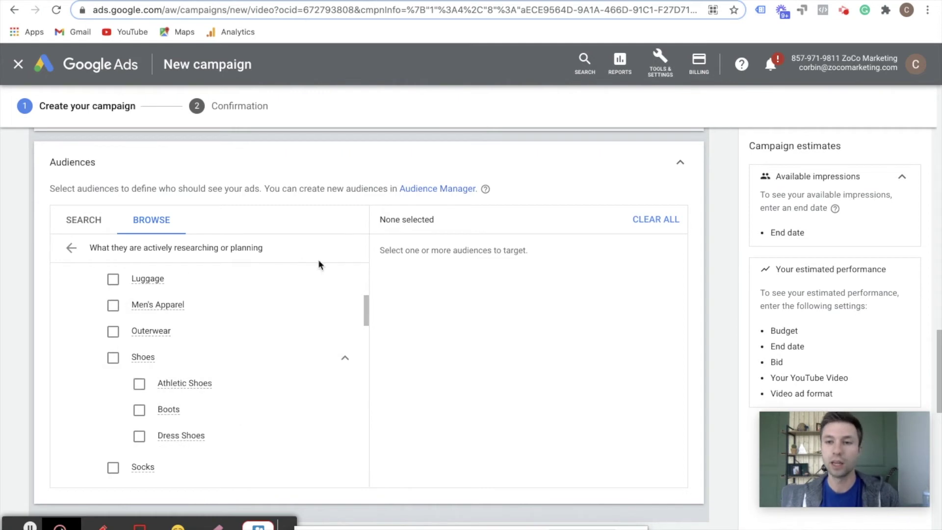
Step: Expand Life events below the in-market audiences and look through the available life event categories
scroll(320, 265, down, 10)
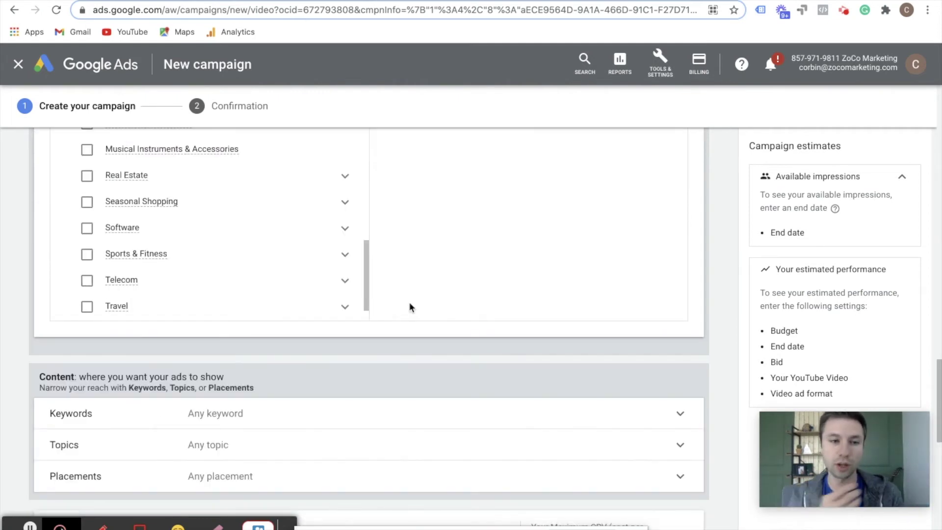
scroll(308, 282, down, 2)
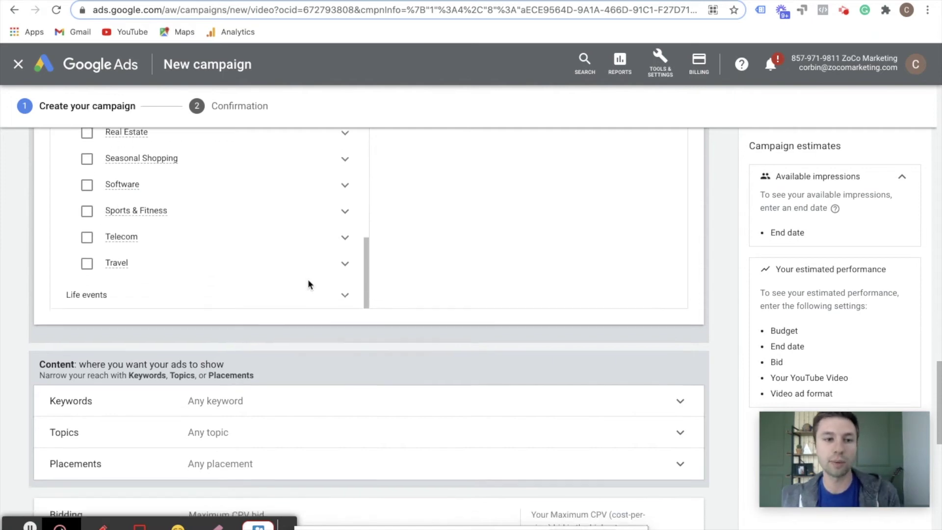
click(270, 285)
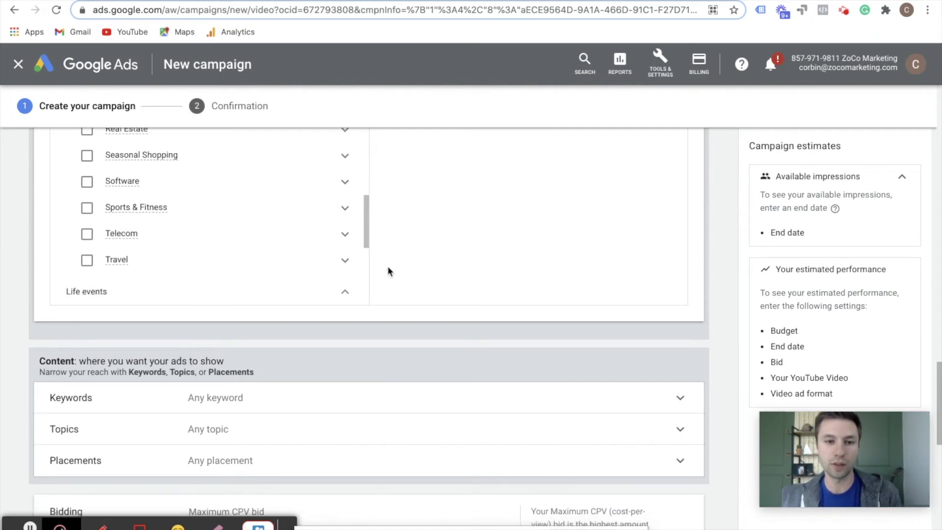
scroll(428, 251, up, 1)
scroll(412, 258, down, 1)
scroll(297, 333, down, 5)
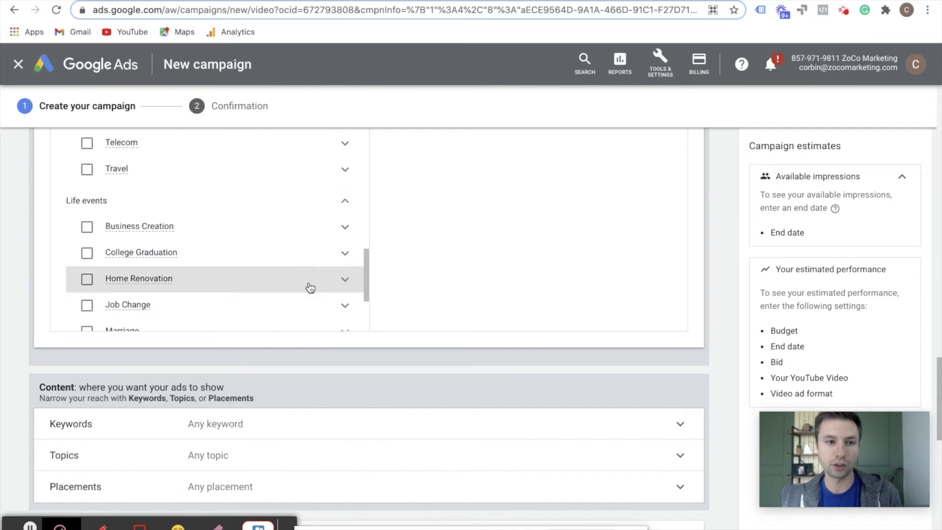
scroll(232, 247, down, 3)
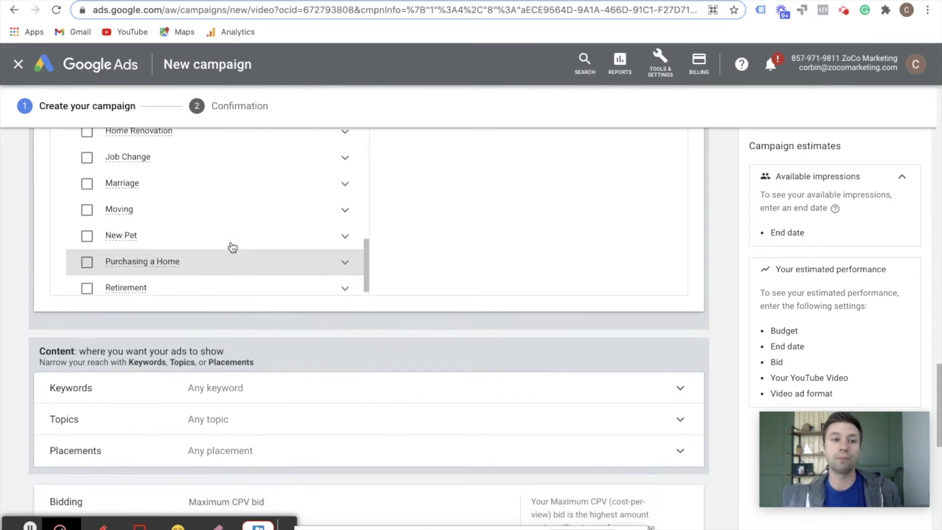
scroll(231, 246, up, 3)
scroll(10, 258, up, 1)
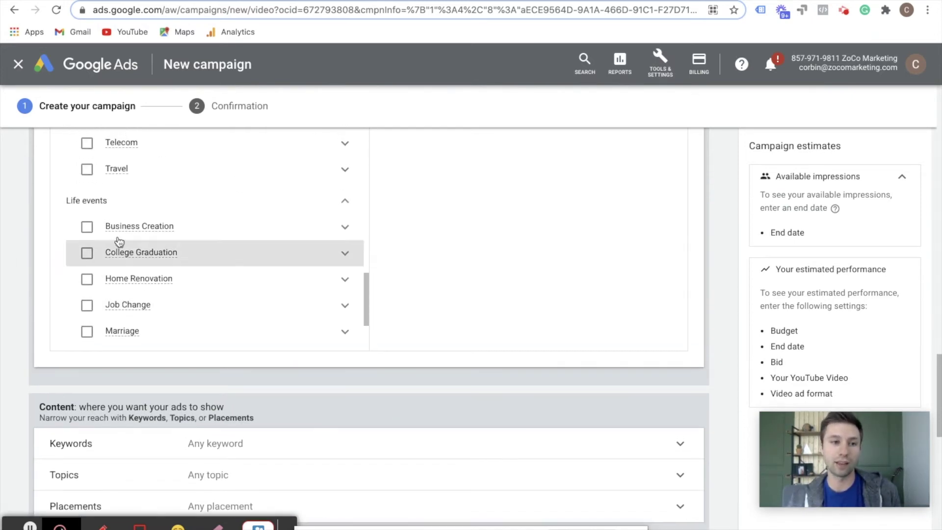
Step: Inspect the College Graduation life event, and expand New Pet to look through its cat and dog audiences
click(167, 254)
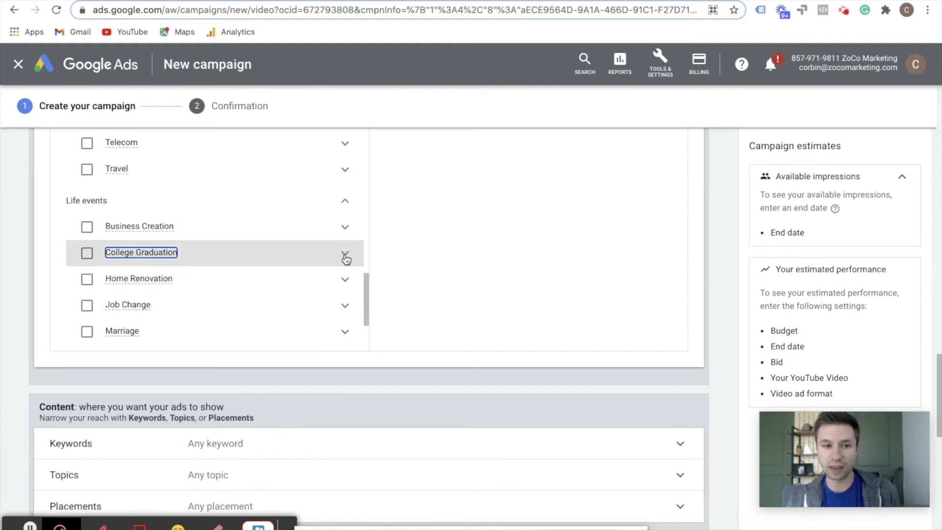
scroll(300, 307, down, 3)
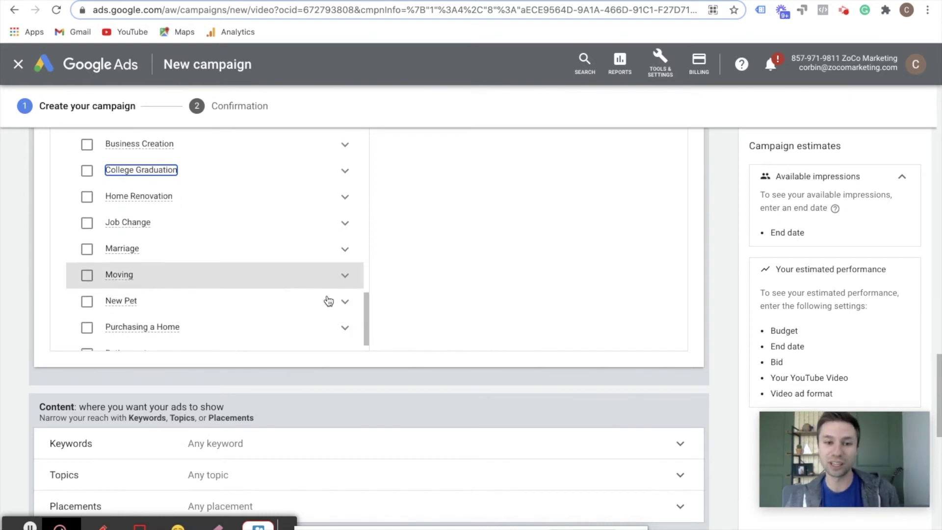
click(344, 304)
scroll(255, 297, down, 3)
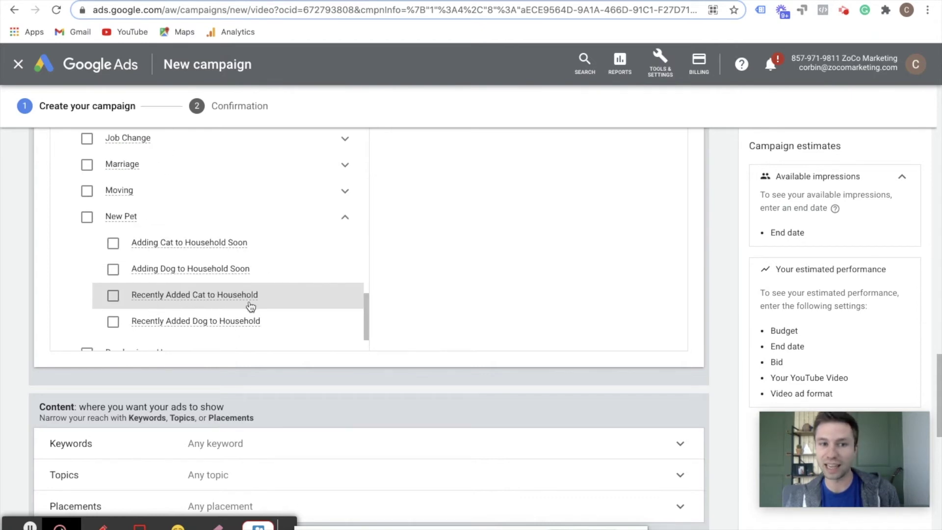
Step: Inspect Recently Added Dog to Household and look through the remaining life events down to Purchasing a Home
mouse_move(196, 324)
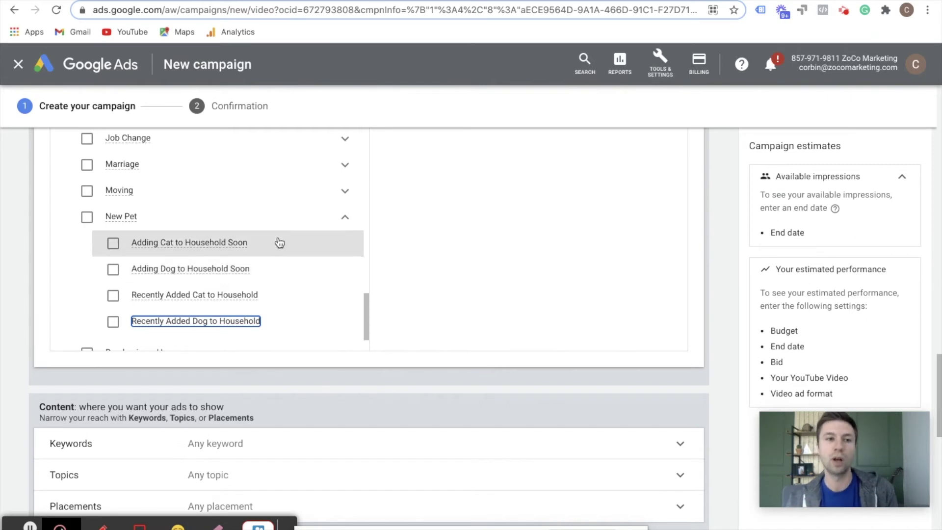
scroll(280, 242, down, 3)
scroll(307, 256, up, 2)
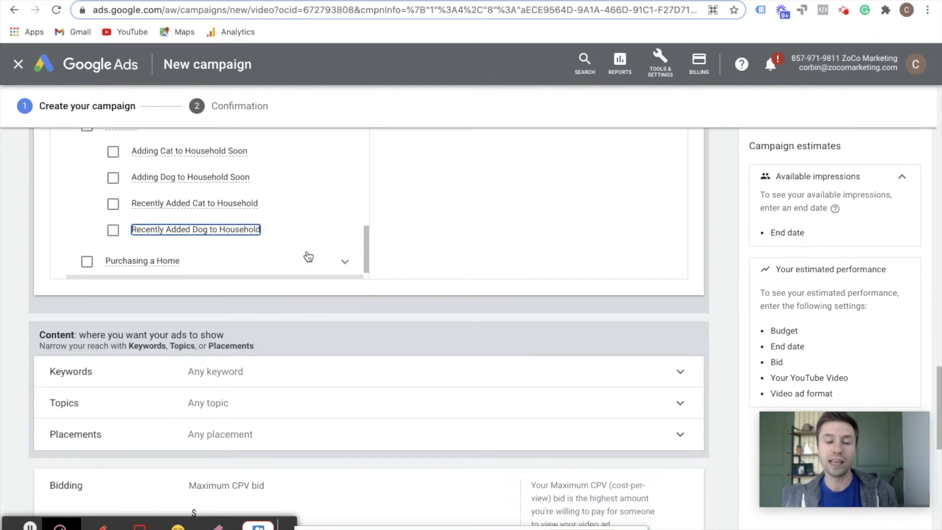
scroll(441, 216, up, 4)
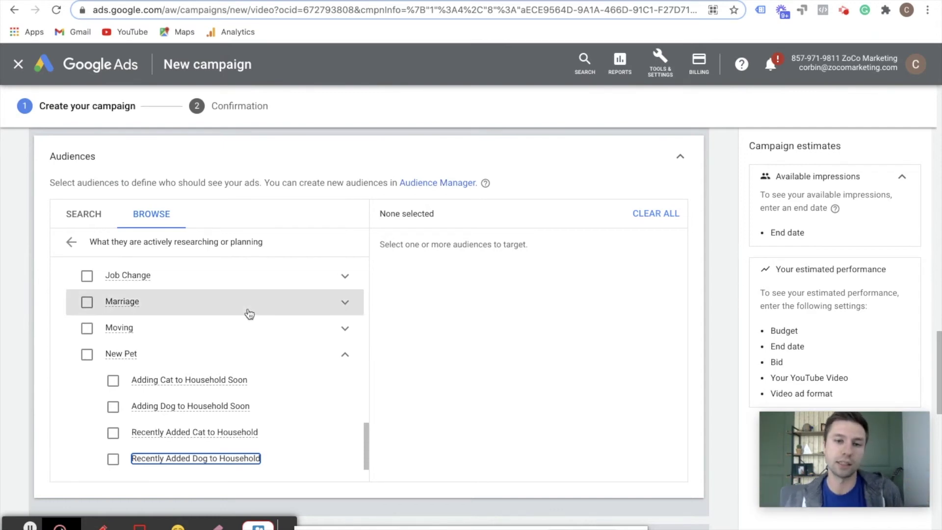
Step: Return to the audience categories and look at the remarketing and similar audiences for people who interacted with the business
click(70, 244)
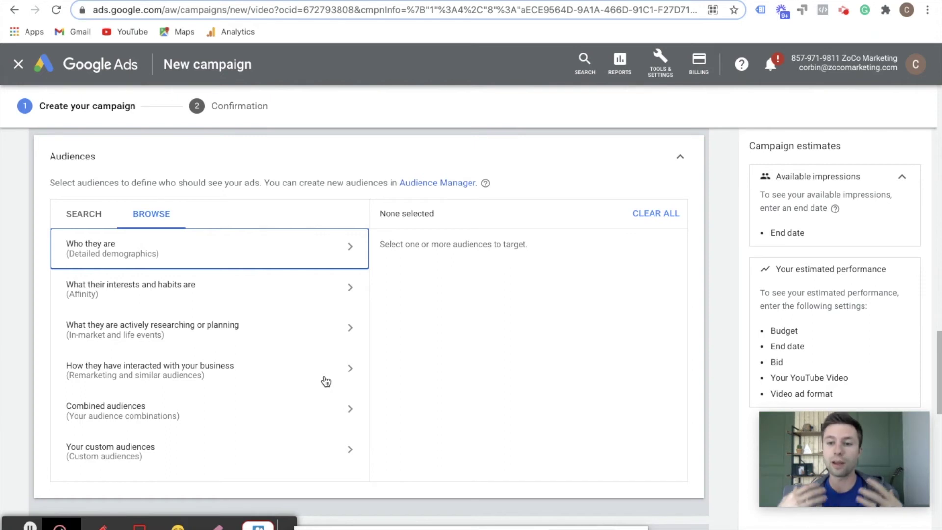
click(341, 373)
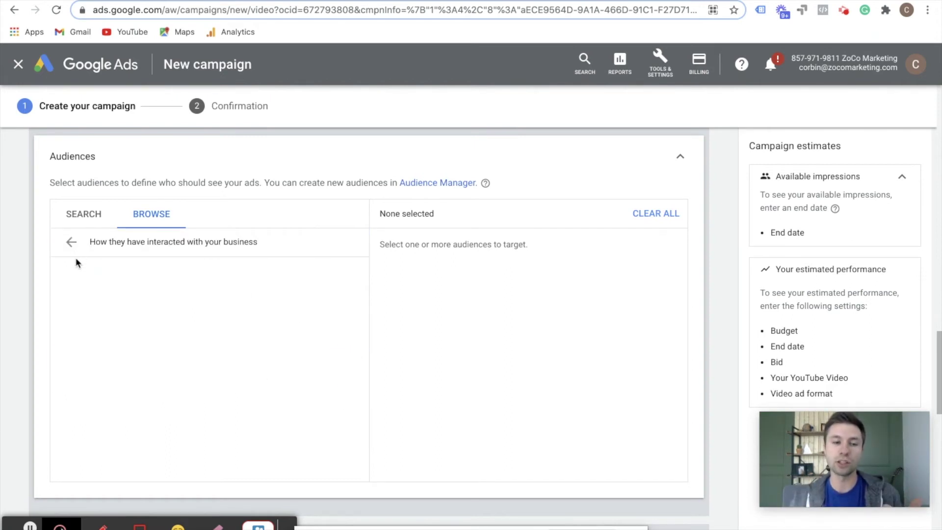
click(71, 242)
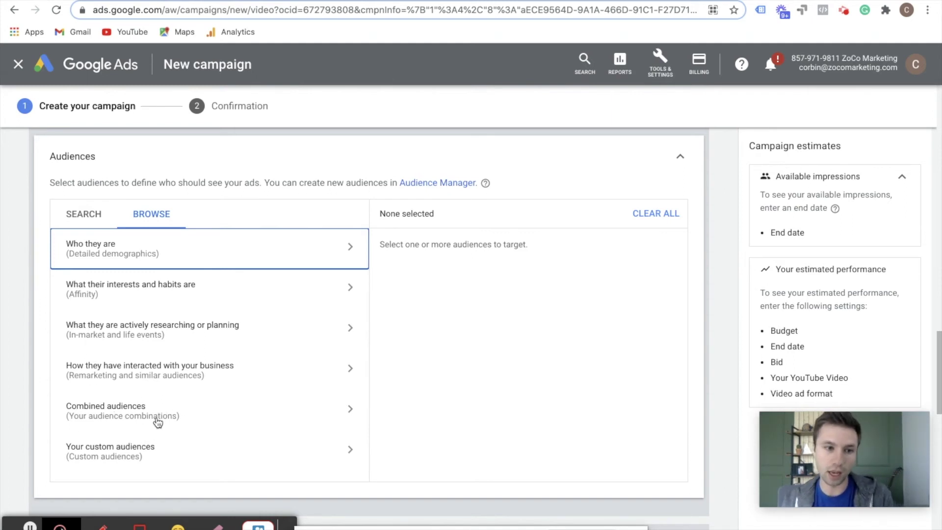
Step: Start a new combined audience and name it Test
click(308, 416)
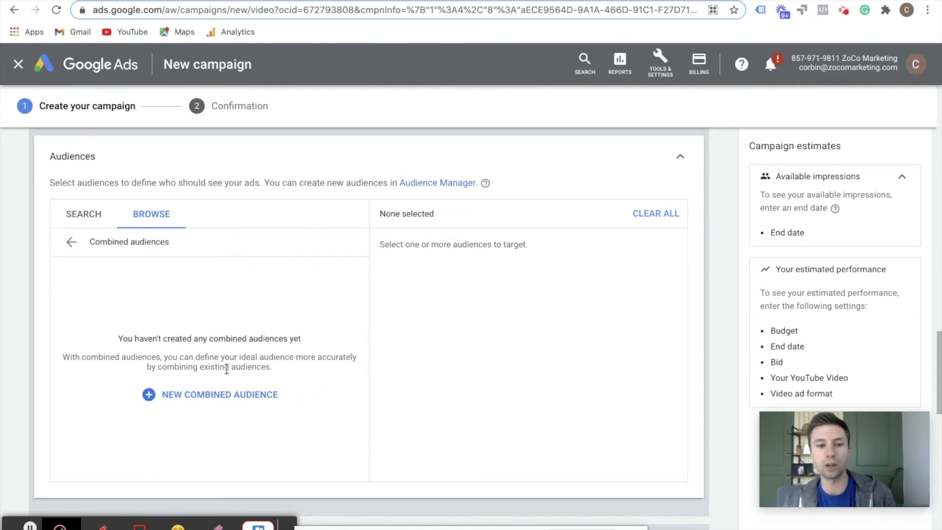
click(150, 395)
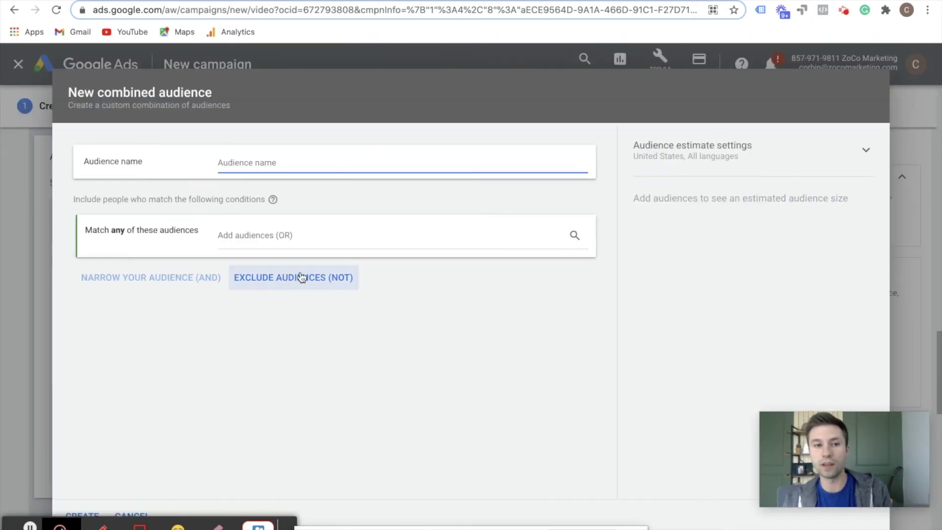
click(253, 165)
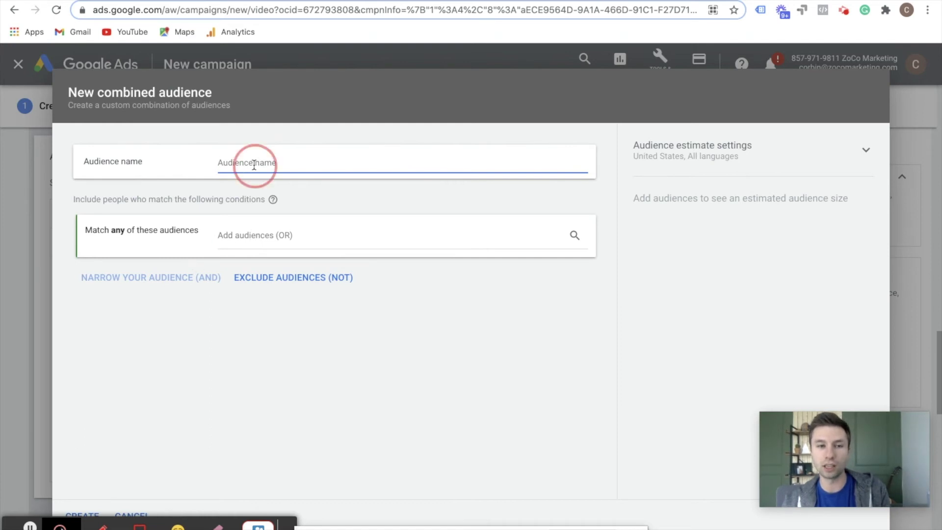
text(Test Au)
key(BackSpace)
key(BackSpace)
key(BackSpace)
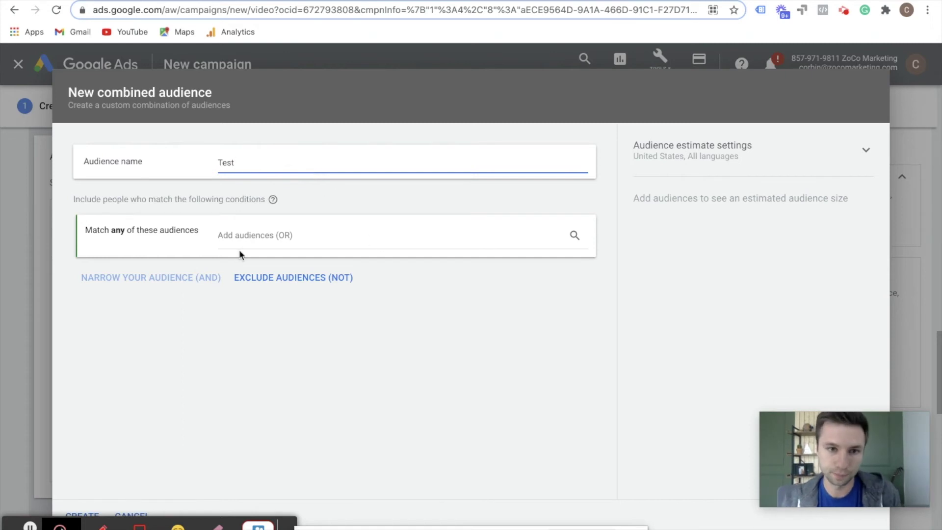
Step: Include the Autos & Vehicles in-market audience in the combined audience's matching conditions
click(262, 235)
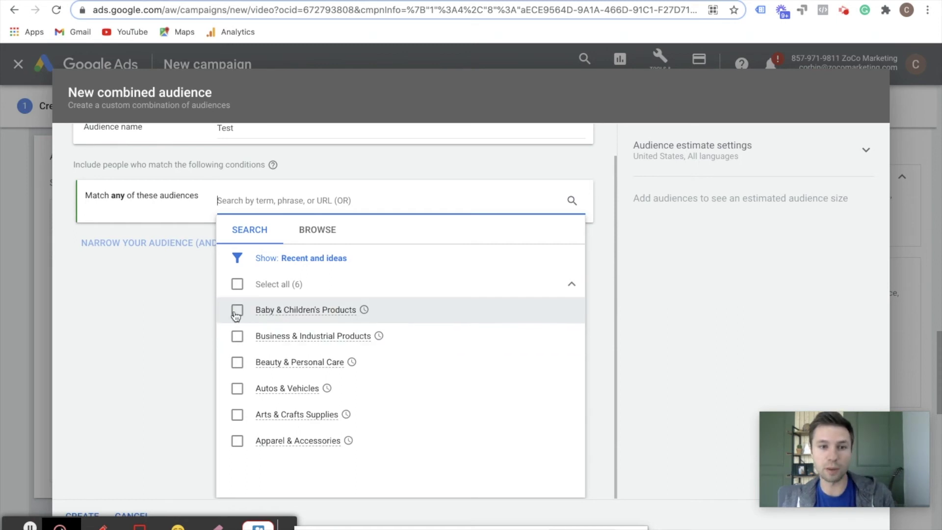
click(236, 389)
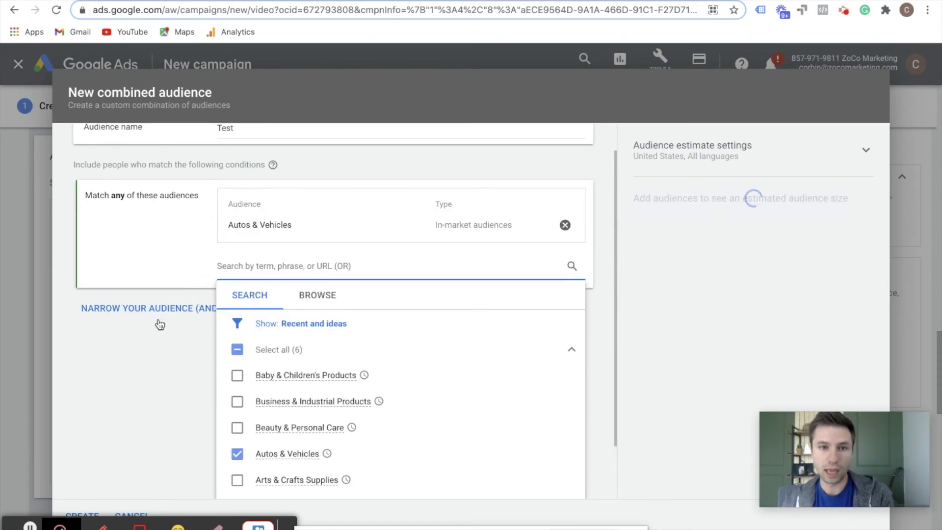
click(143, 358)
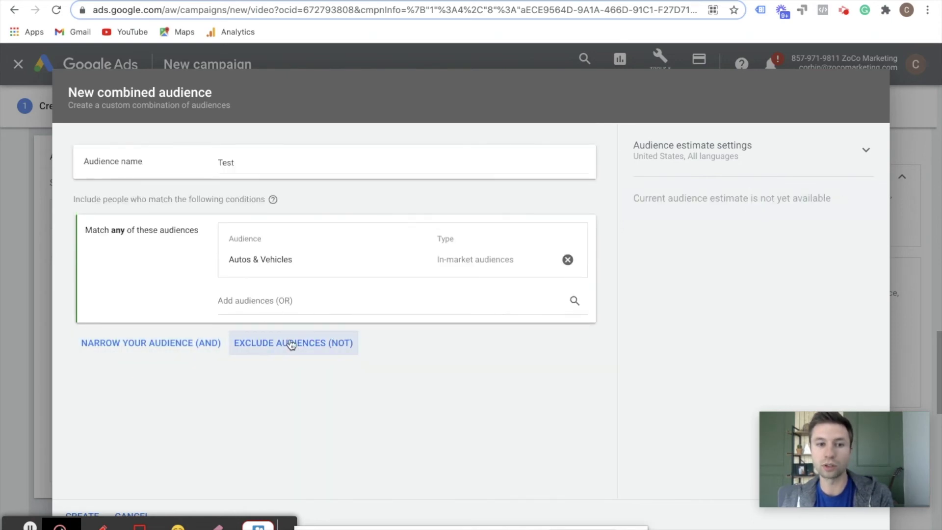
Step: Exclude the Baby & Children's Products in-market audience, and discard the combined audience without creating it
click(357, 347)
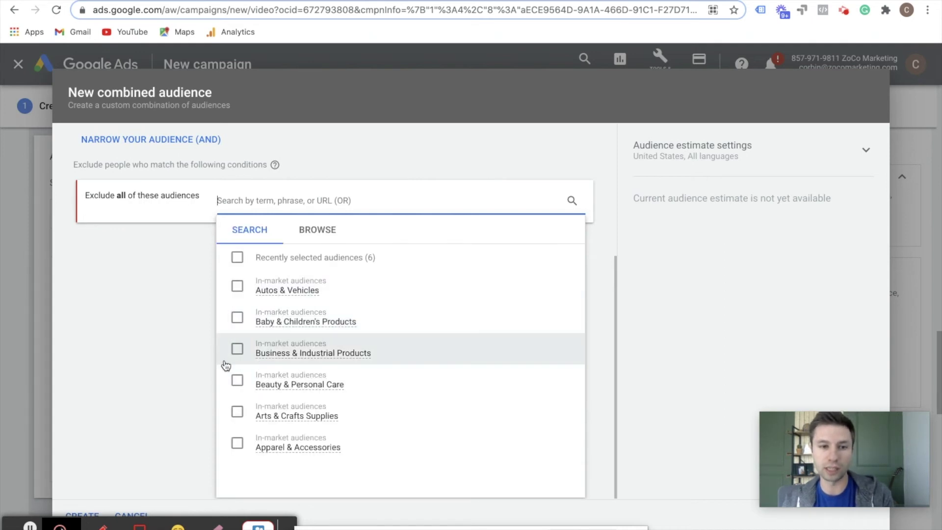
click(236, 320)
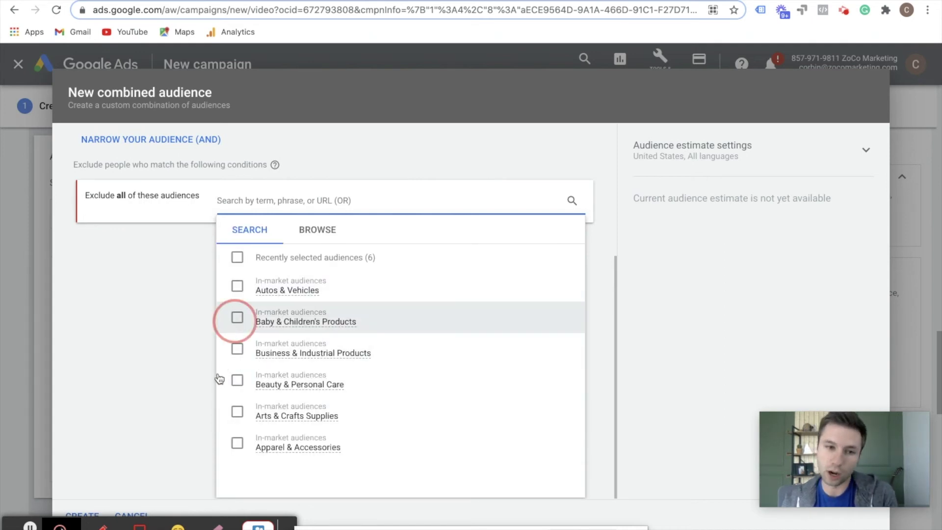
click(145, 347)
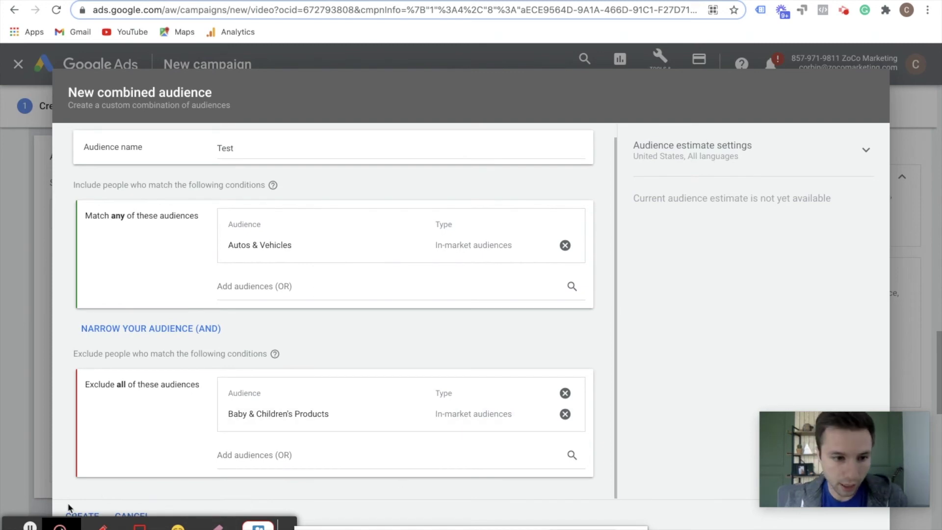
click(131, 514)
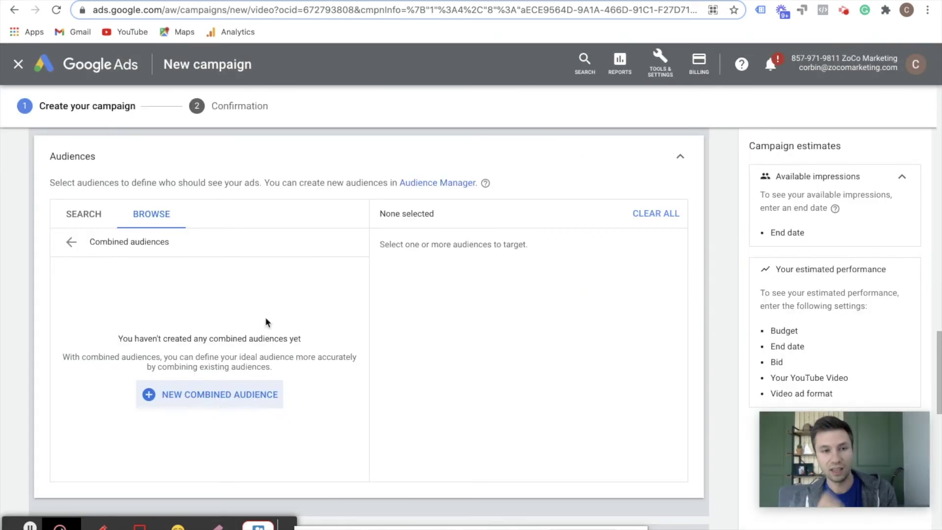
Step: Go to the custom audiences category and start a new custom audience named Mattress
click(71, 244)
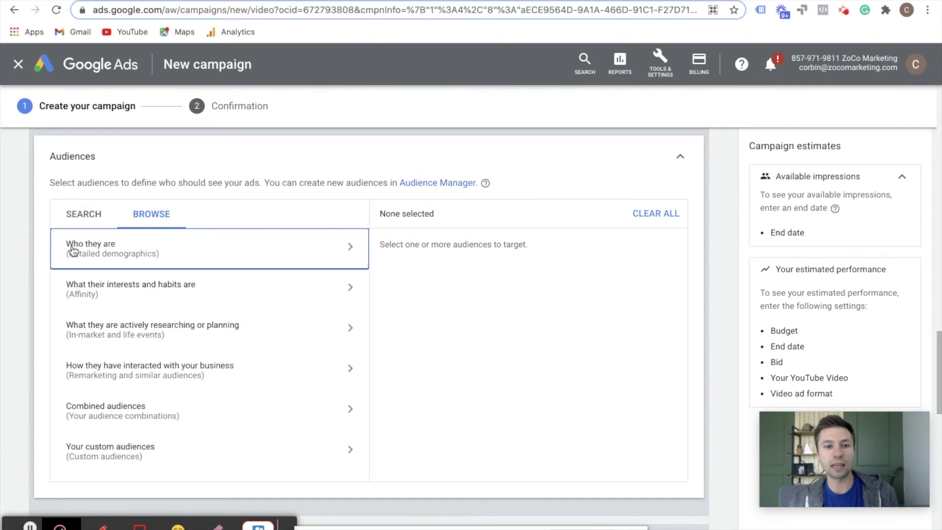
scroll(159, 388, down, 1)
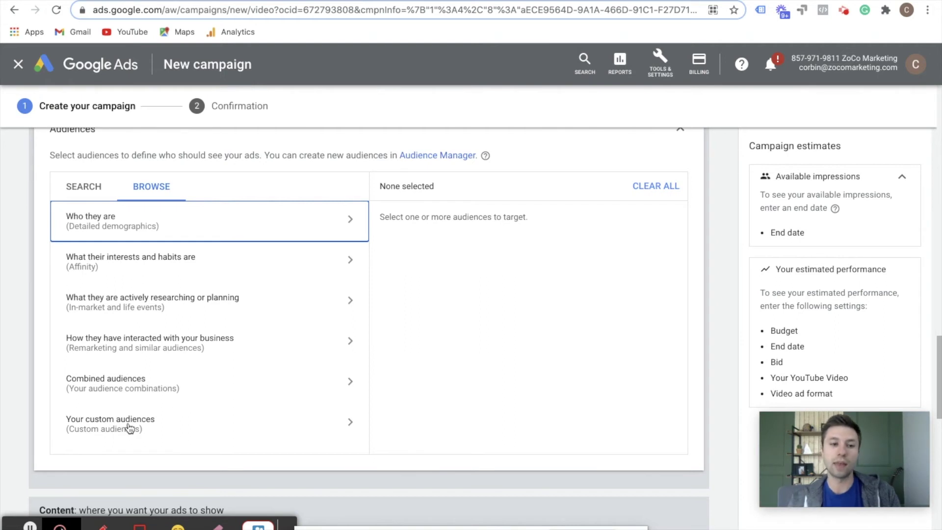
click(194, 428)
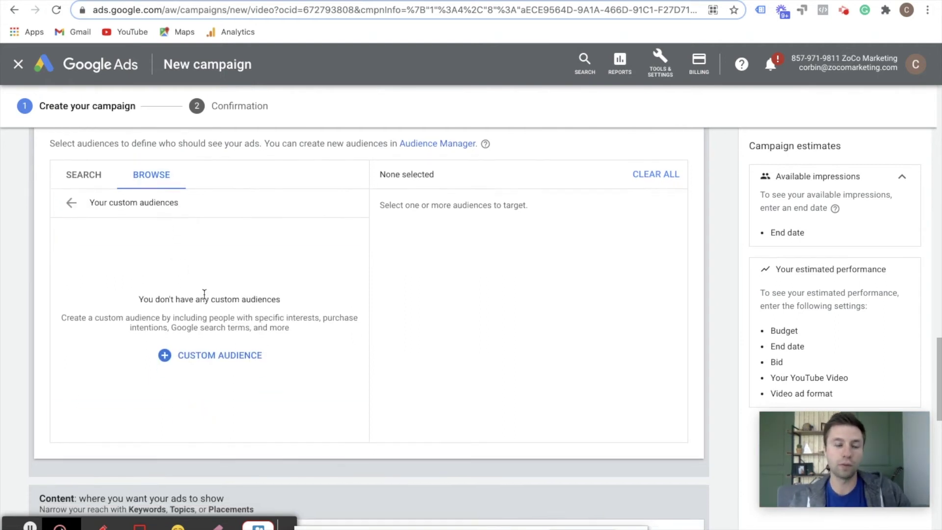
click(165, 376)
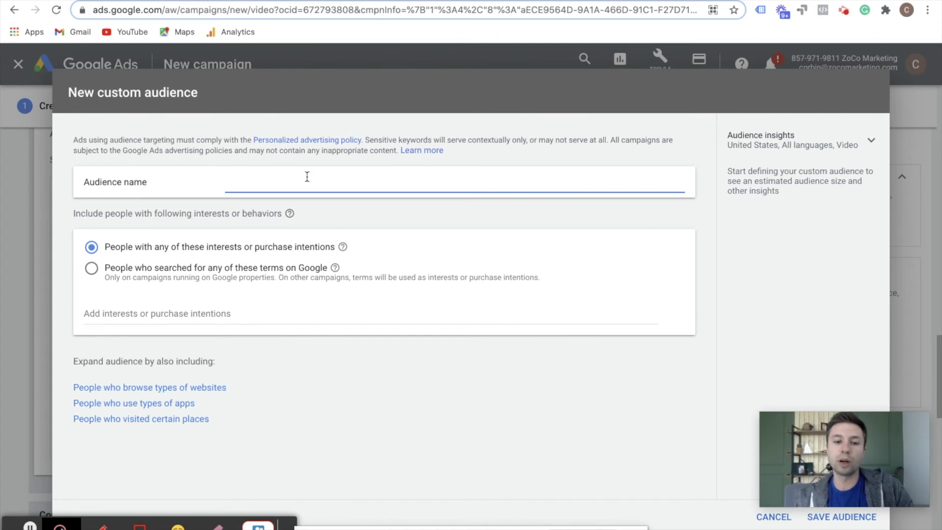
text(Mattress)
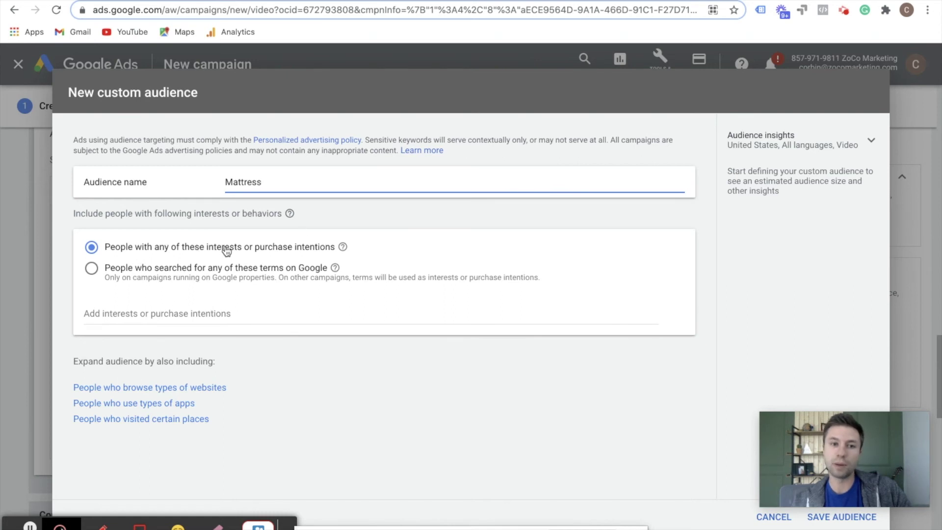
Step: Set the audience to people who searched for terms on Google, and enter "what is the best mattress" to get term ideas
drag(207, 250, 335, 251)
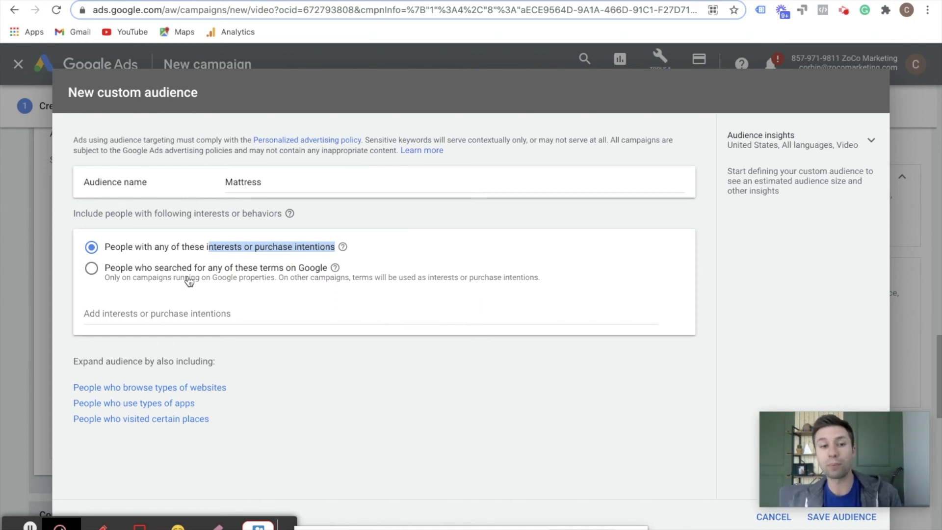
click(92, 268)
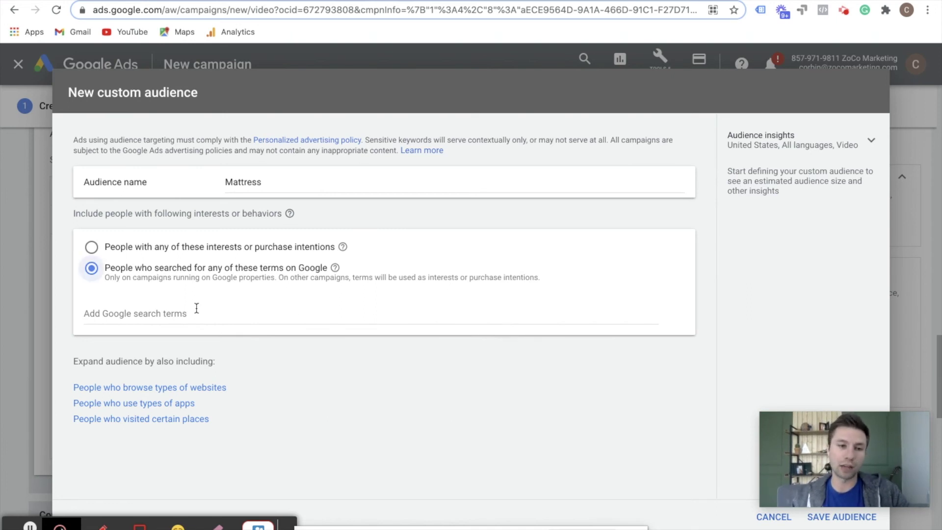
click(207, 319)
text(what is the bes)
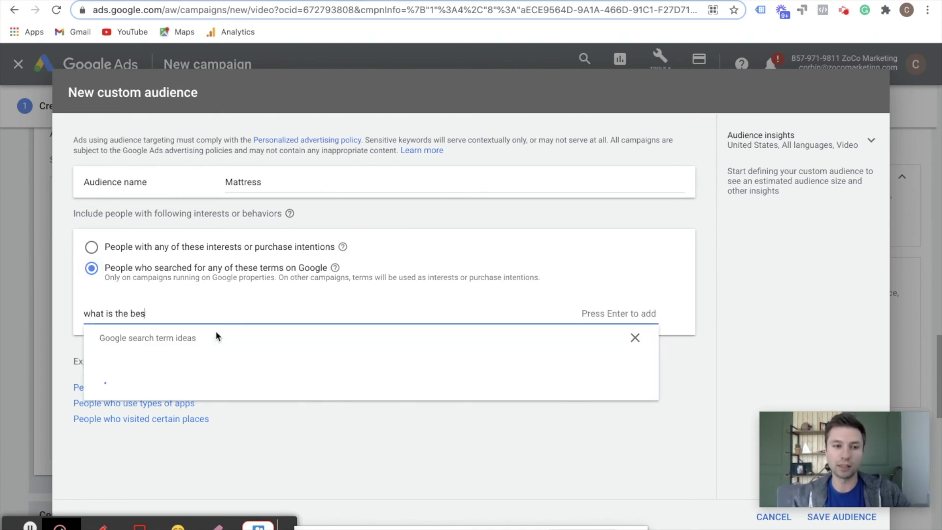
text(t matte)
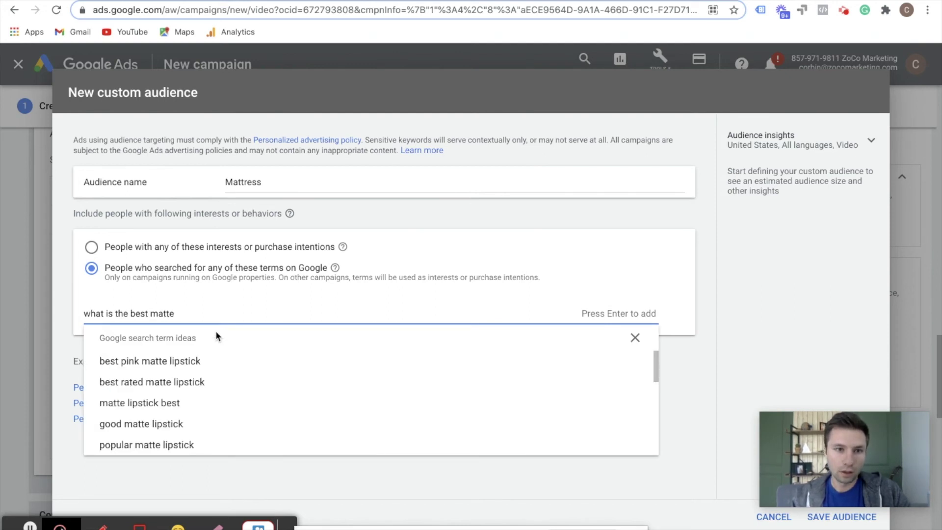
key(BackSpace)
text(ress)
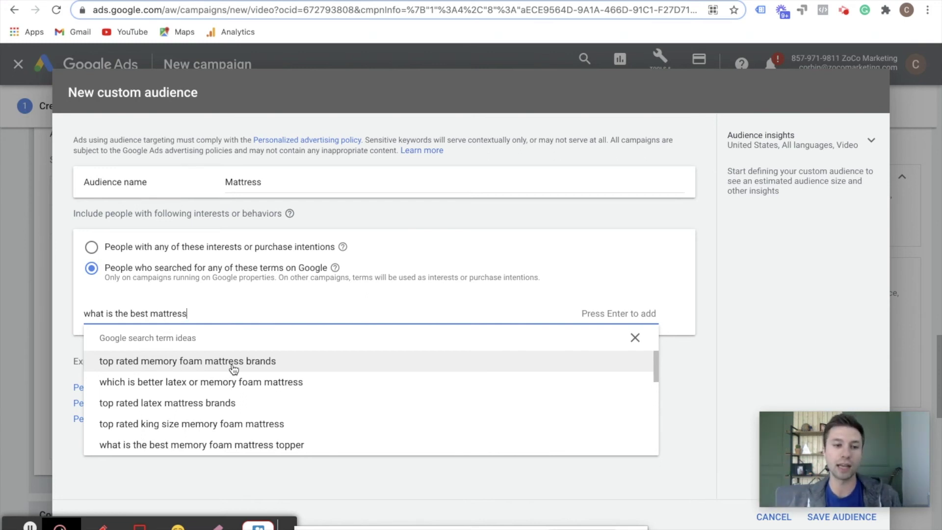
Step: Add the suggested terms "top rated memory foam mattress brands", "top rated latex mattress brands", "top rated king size memory foam mattress" and "highest rated natural latex mattress"
click(228, 364)
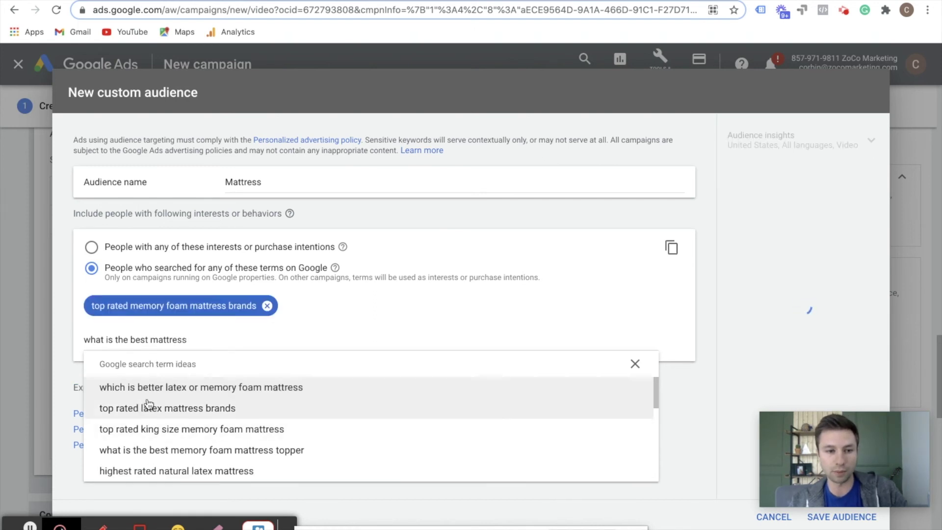
click(163, 417)
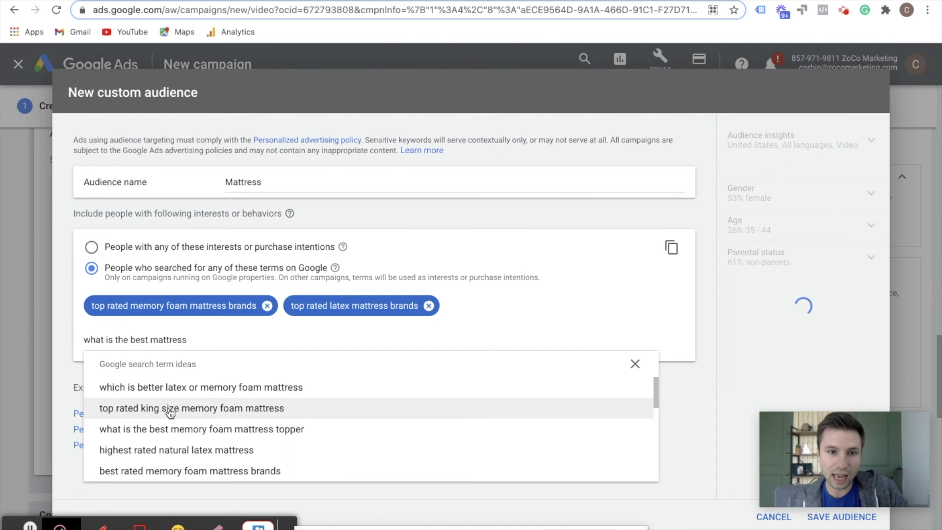
click(195, 411)
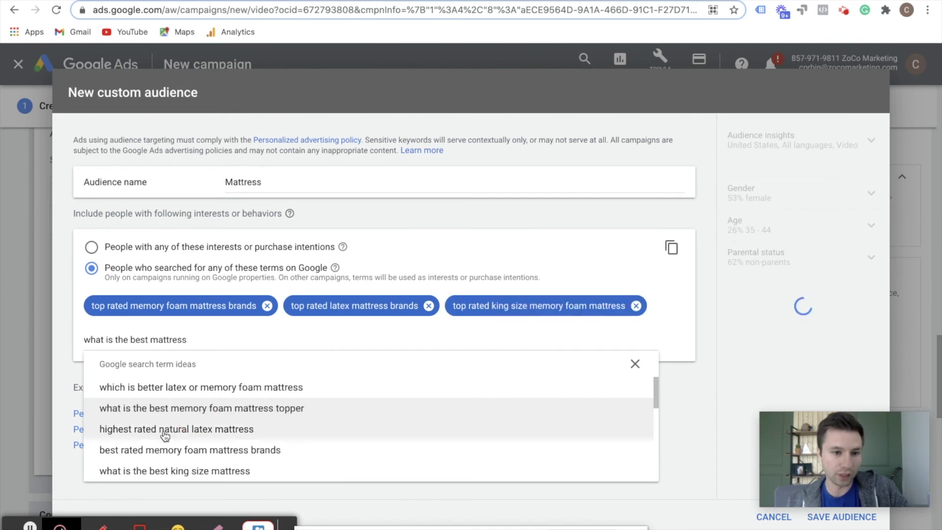
click(180, 434)
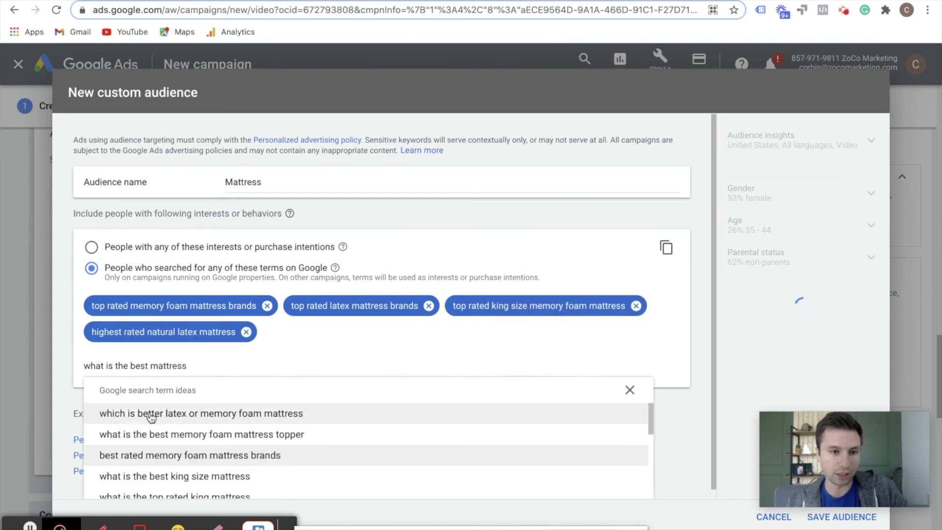
scroll(199, 472, down, 2)
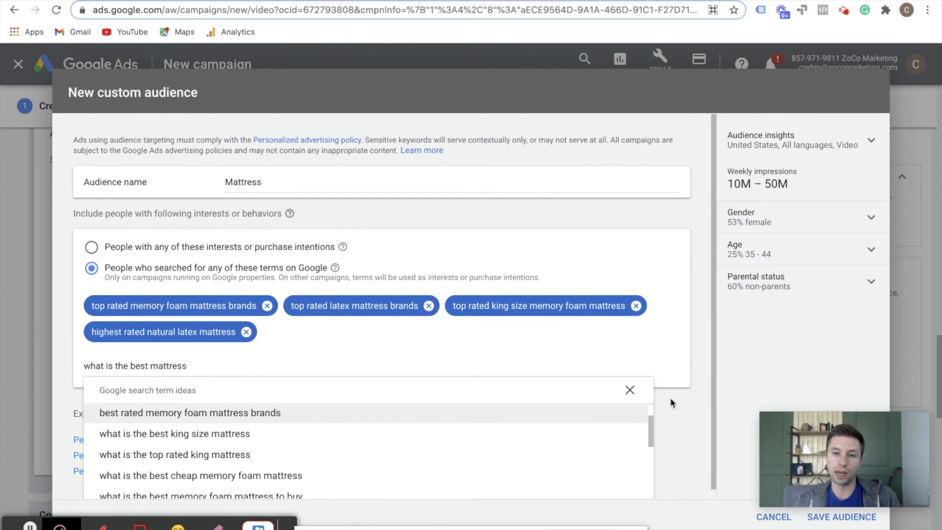
click(629, 390)
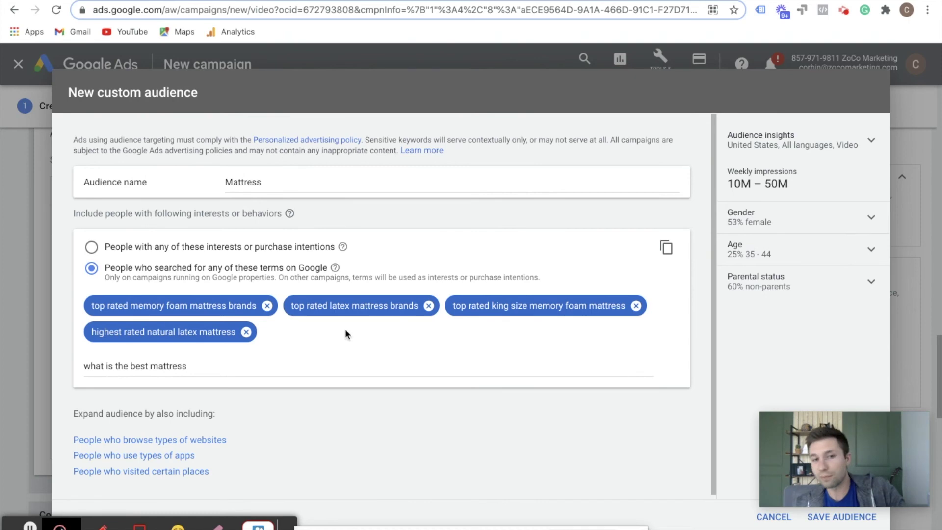
Step: Add sections for similar websites and visited places to the Mattress audience, discard it without saving, and return to the audience categories
scroll(235, 369, down, 1)
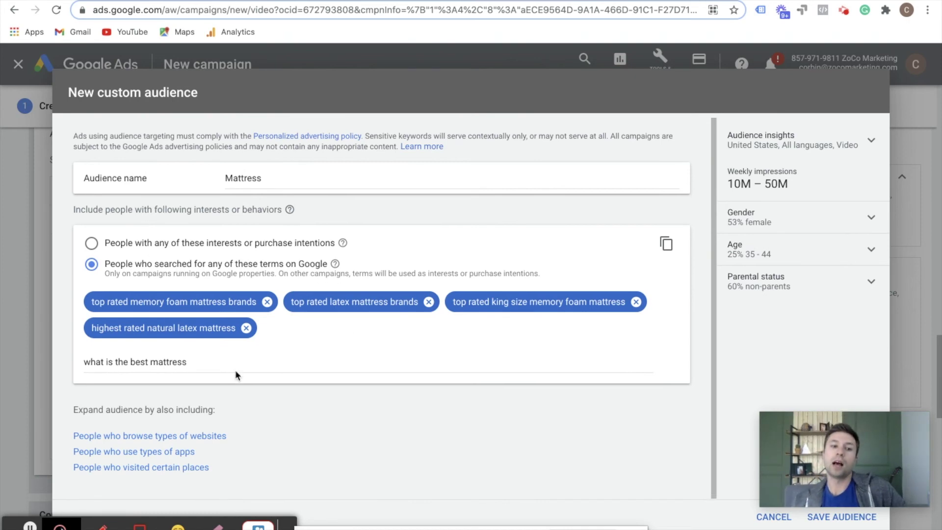
click(140, 438)
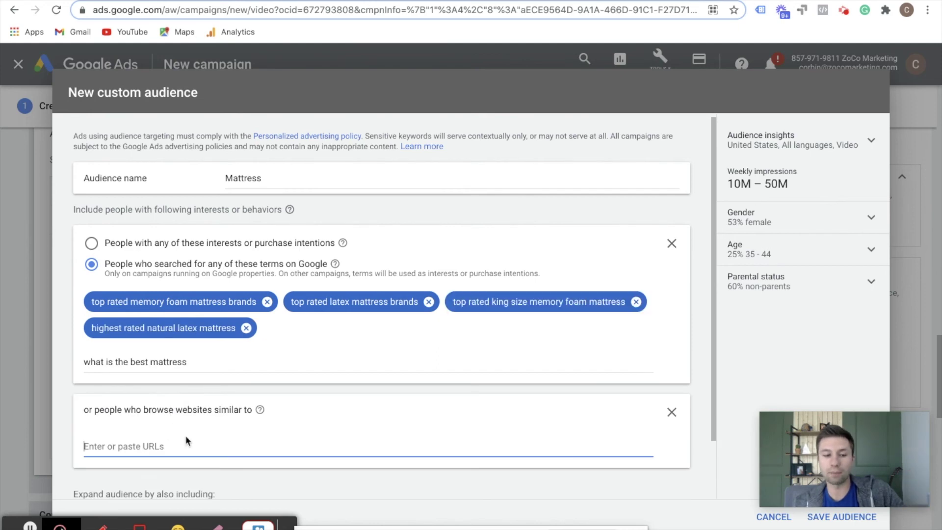
scroll(227, 447, down, 3)
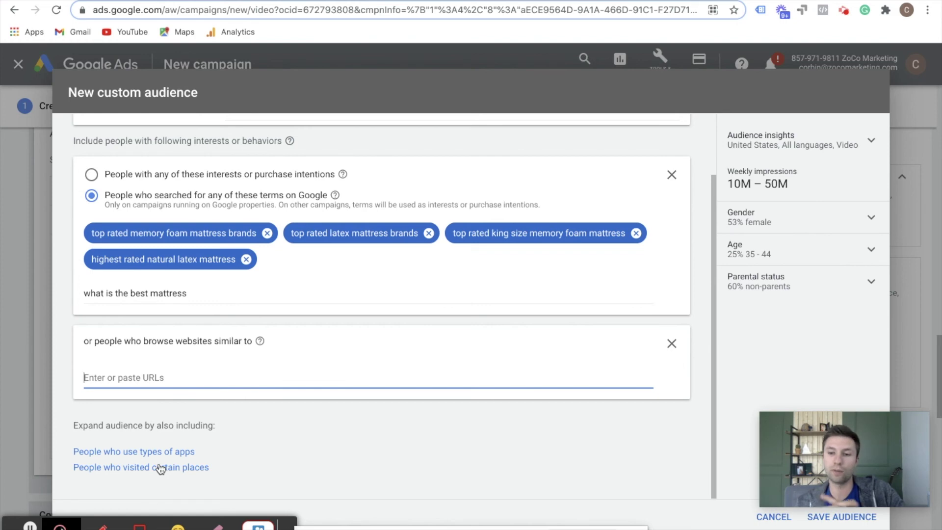
click(161, 468)
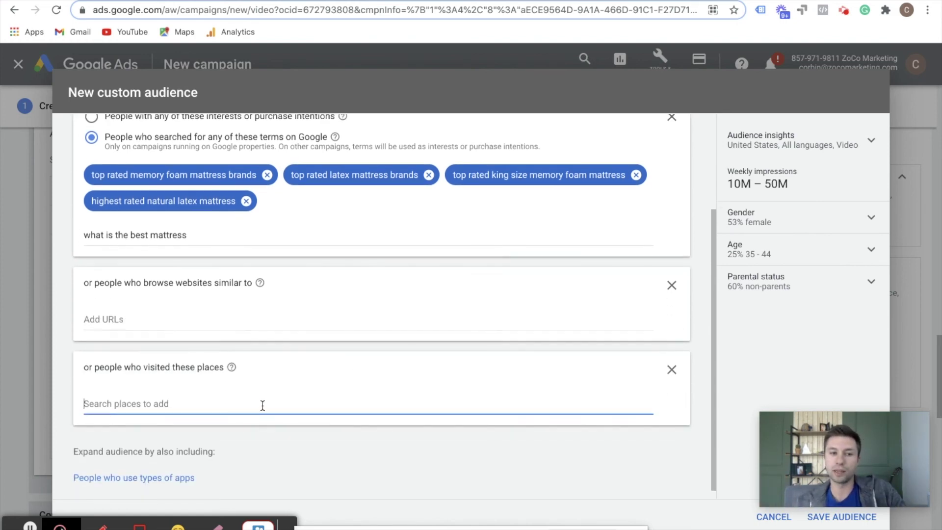
scroll(262, 405, up, 3)
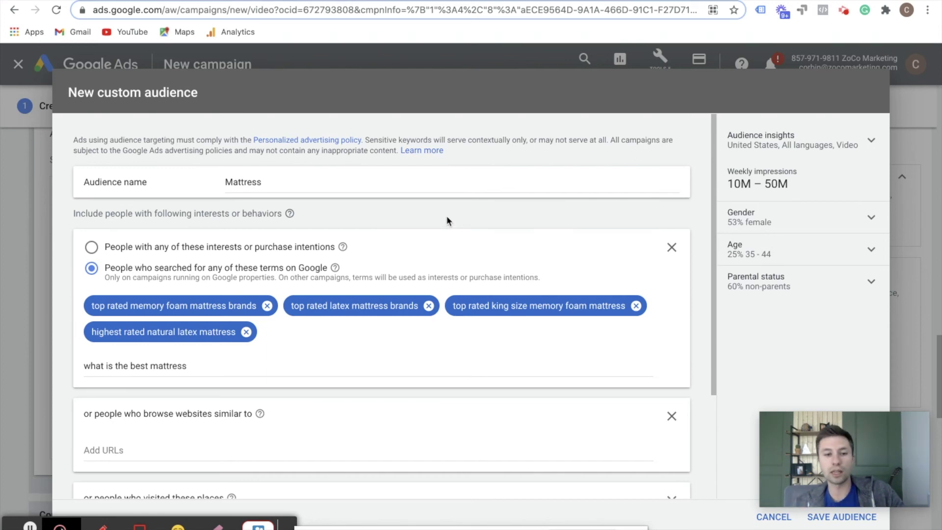
click(93, 498)
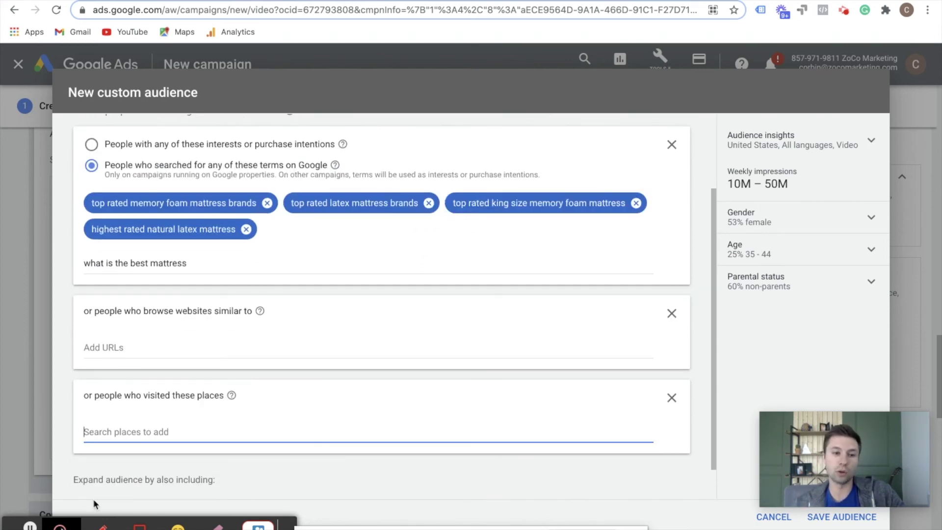
click(772, 516)
scroll(387, 294, up, 2)
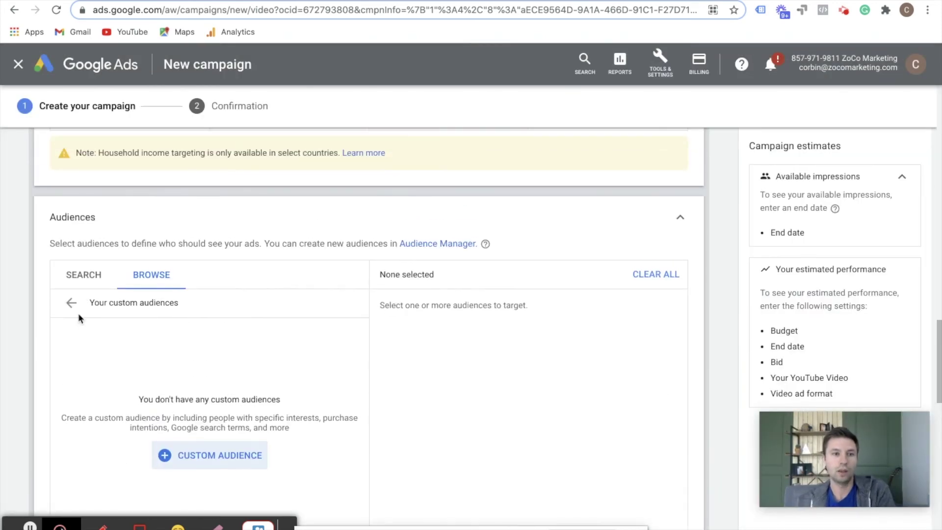
click(71, 307)
Step: Review the Demographics and Audiences options under People and the Keywords, Topics and Placements options under Content
scroll(236, 330, down, 5)
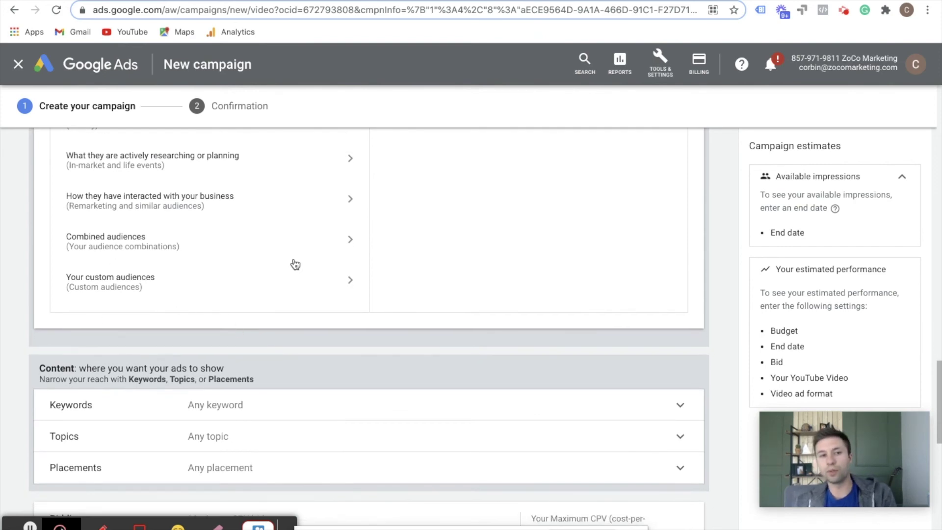
scroll(292, 263, up, 5)
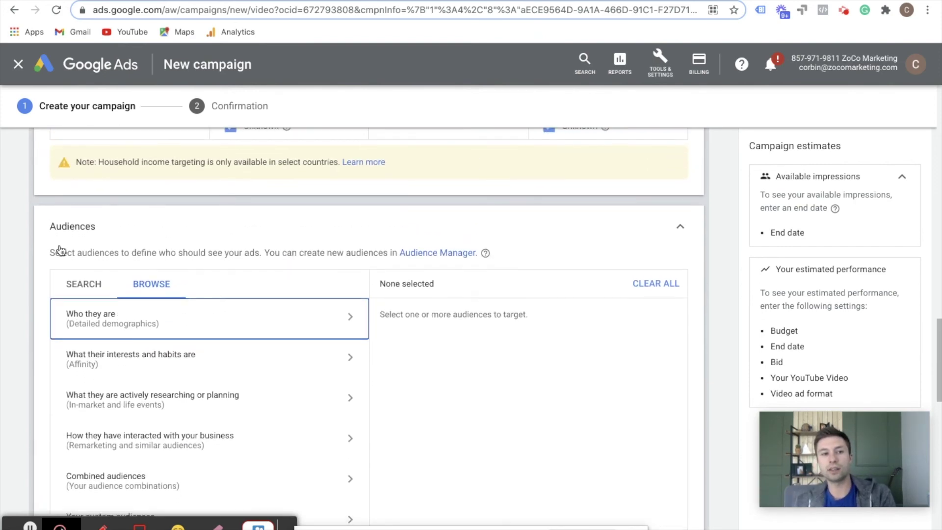
scroll(111, 240, up, 6)
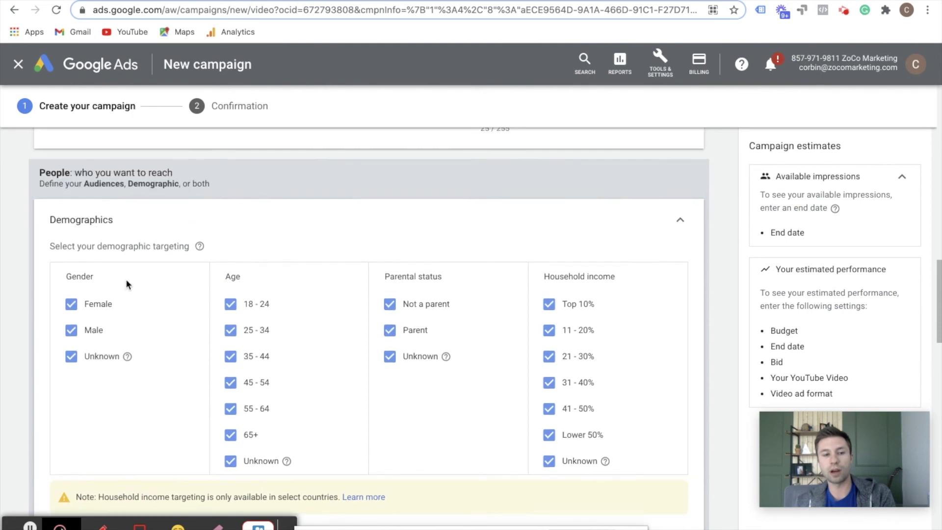
scroll(126, 284, down, 11)
scroll(93, 422, down, 2)
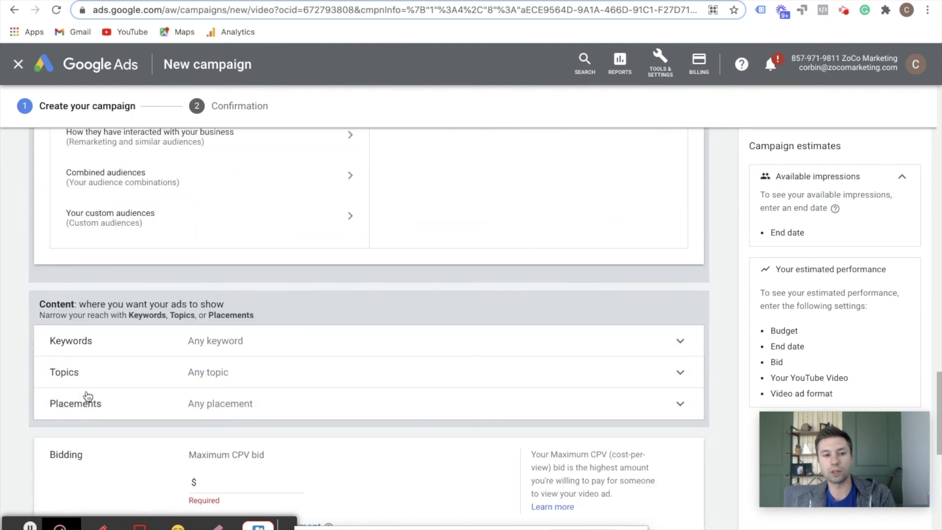
scroll(278, 336, up, 7)
scroll(278, 336, up, 1)
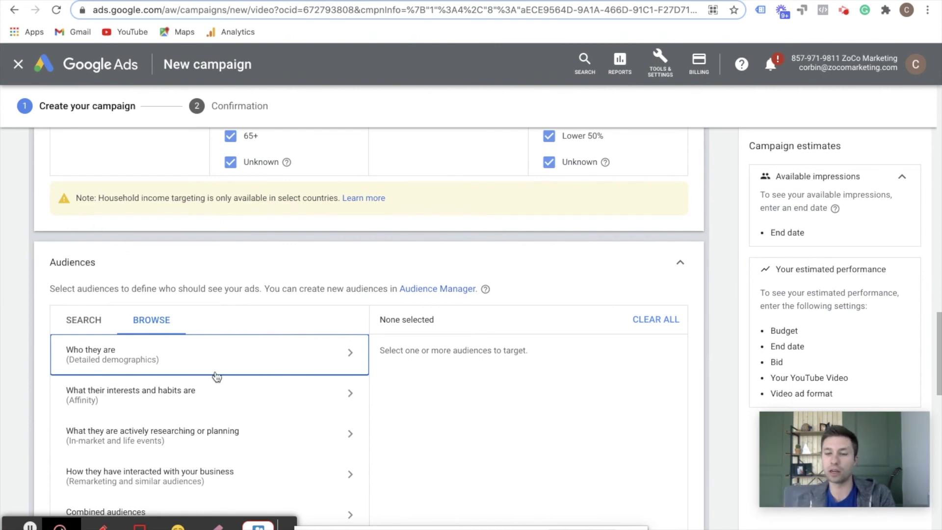
scroll(64, 362, down, 2)
scroll(64, 362, down, 4)
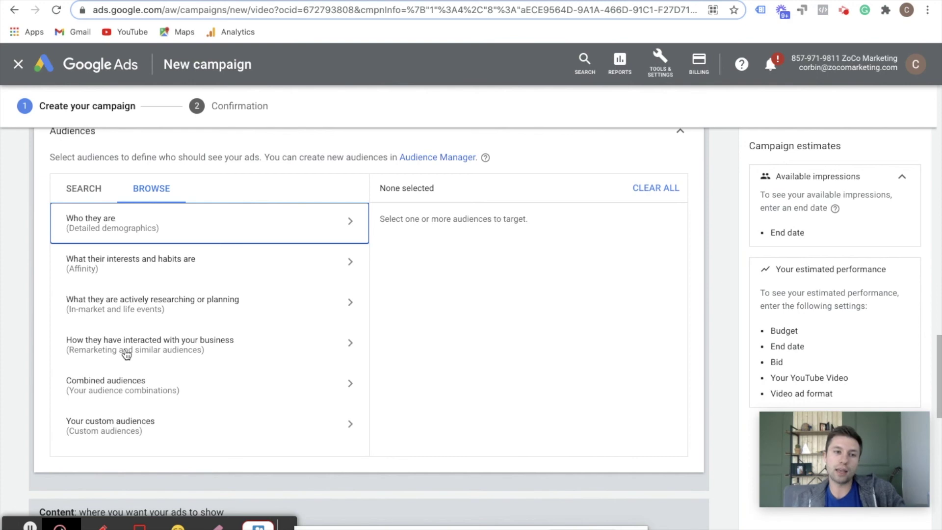
scroll(126, 353, down, 6)
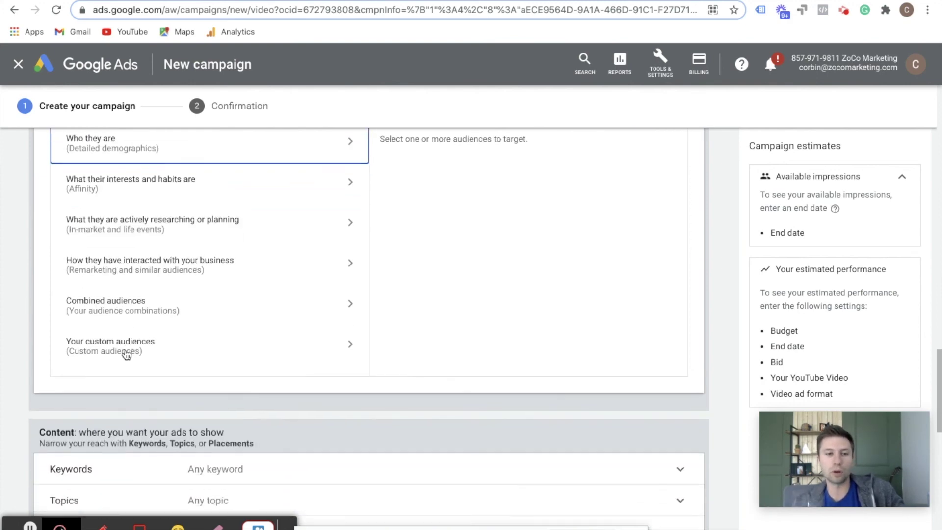
Step: Open the Keywords targeting settings and examine the keyword entry area and keyword ideas options
click(189, 273)
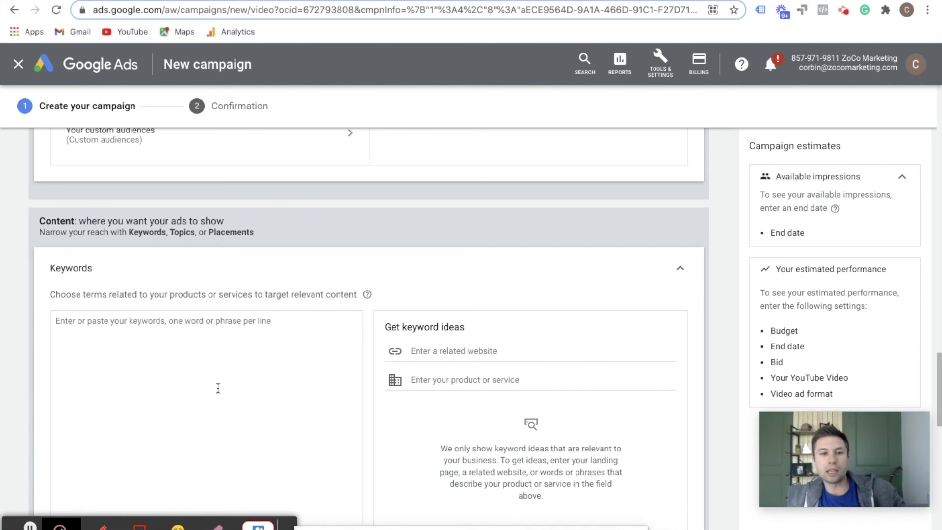
scroll(218, 388, down, 2)
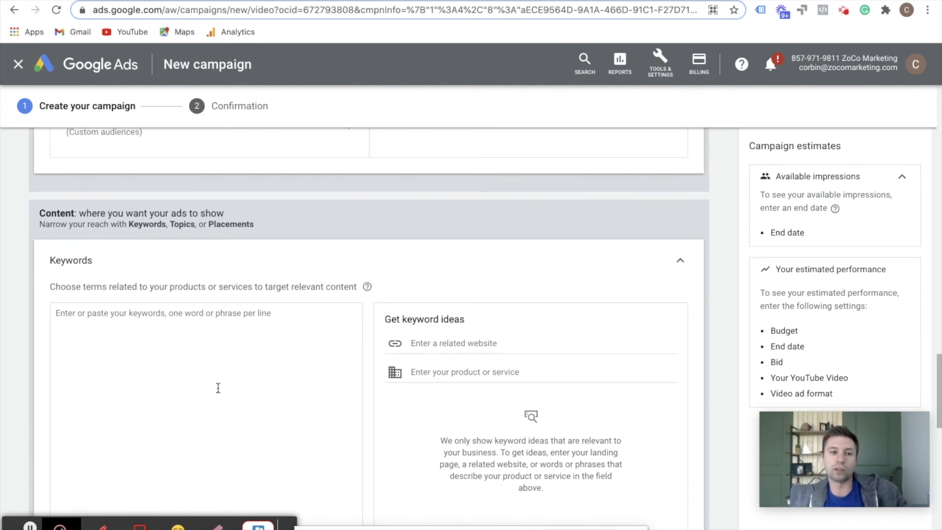
scroll(232, 317, up, 5)
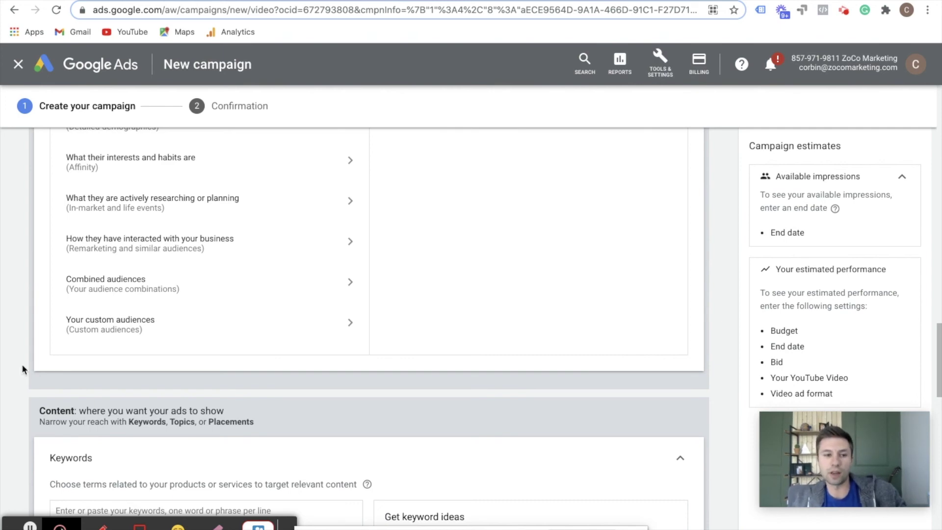
Step: Open the Topics targeting settings, look through the available topic categories, and close them without selecting any
scroll(21, 363, down, 12)
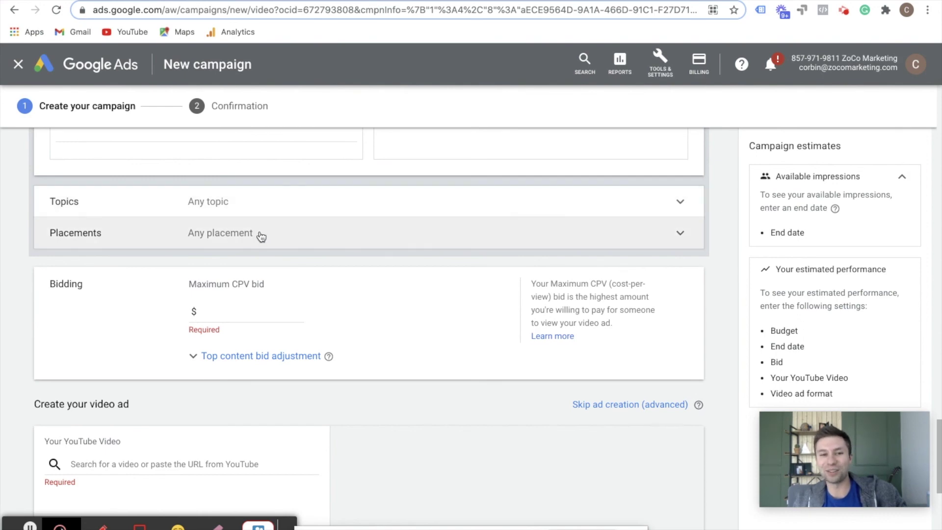
click(301, 201)
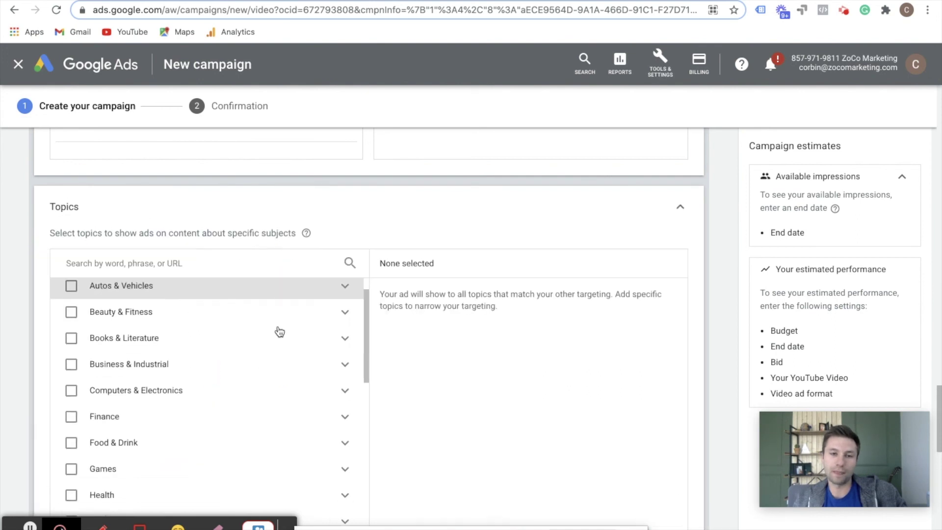
scroll(138, 316, down, 5)
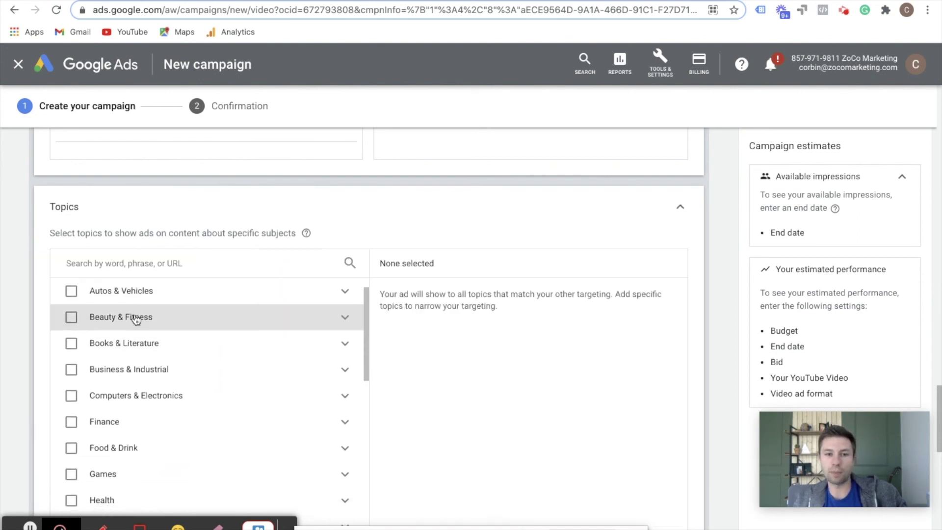
scroll(136, 320, down, 6)
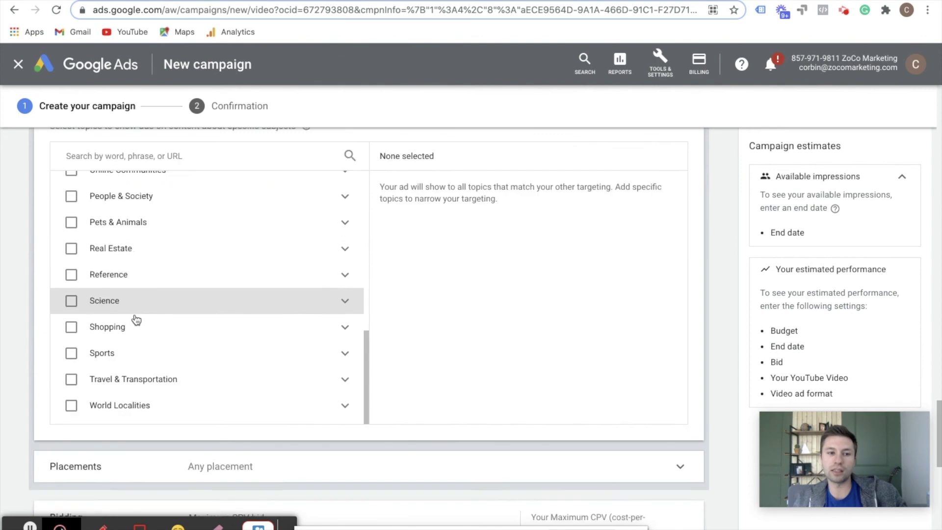
scroll(137, 320, up, 2)
scroll(136, 320, up, 10)
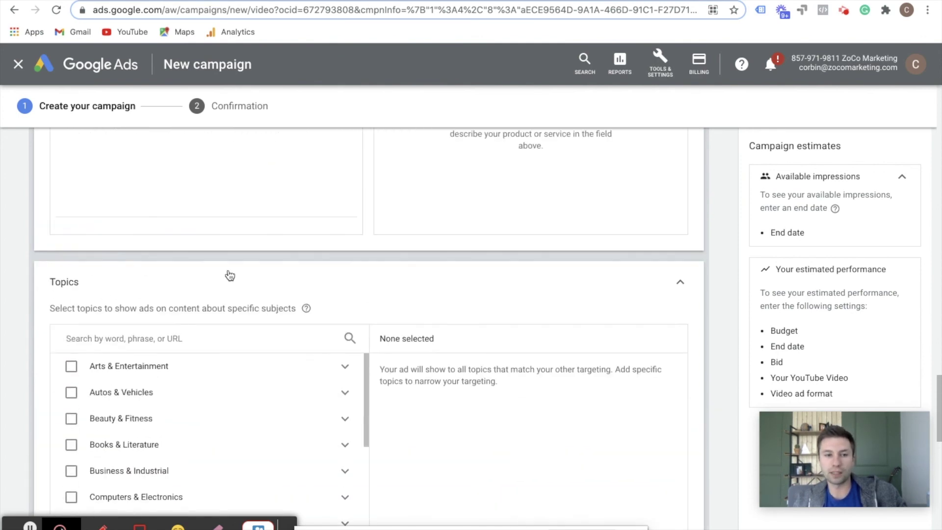
click(681, 280)
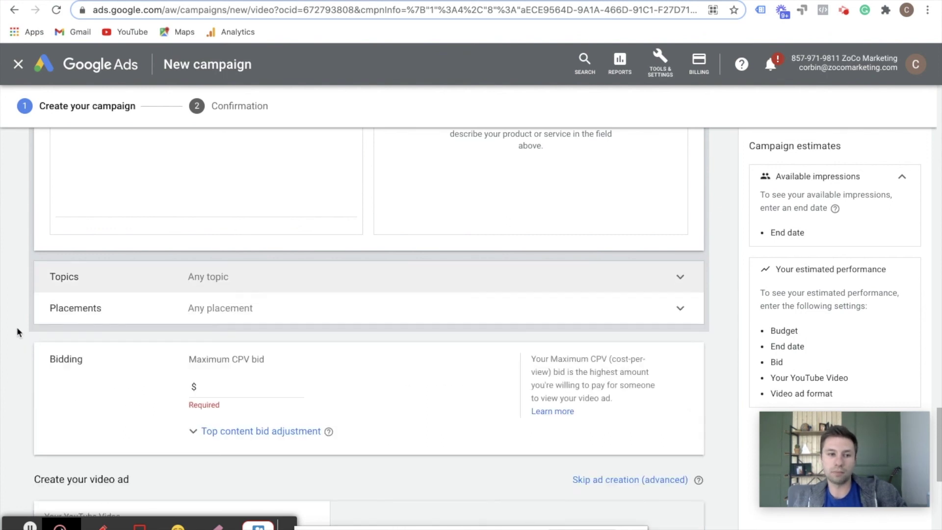
Step: Open the Placements settings, search the YouTube channels for "mattress", and look through the matching channels
click(149, 322)
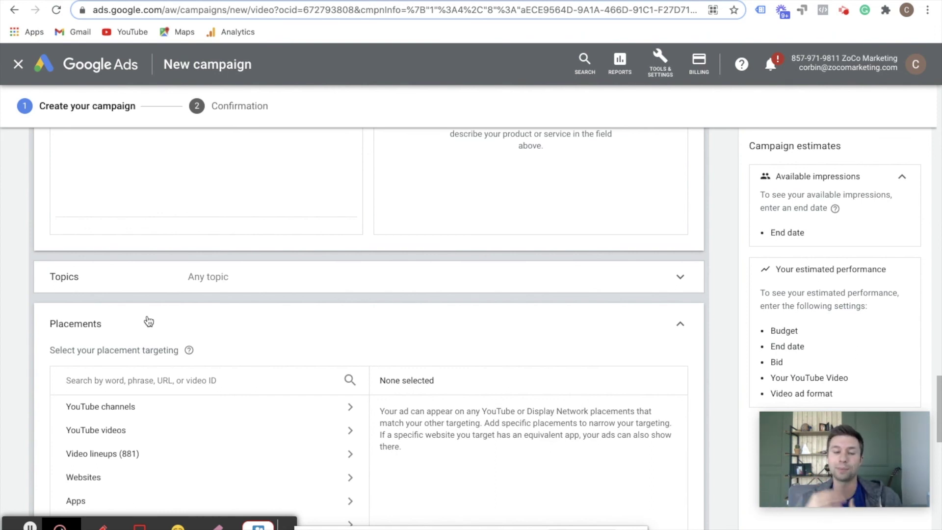
click(330, 408)
scroll(169, 402, down, 2)
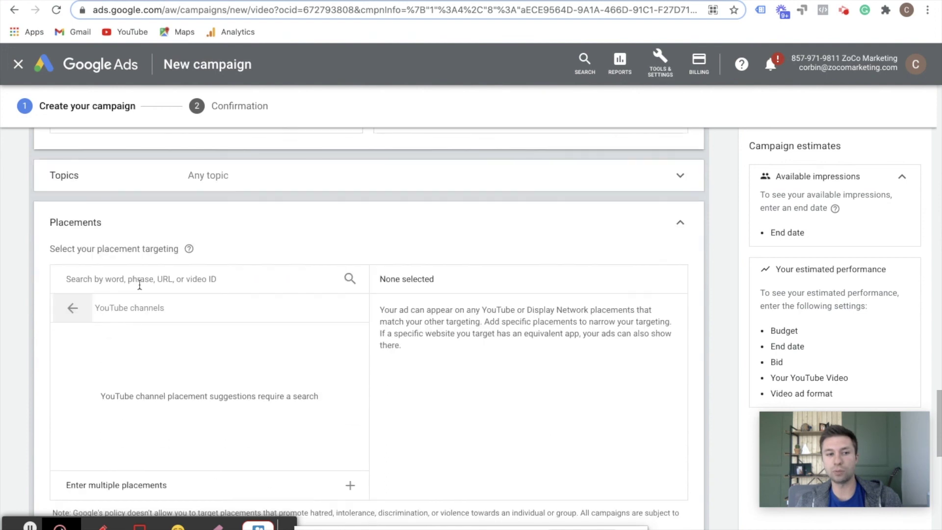
click(137, 278)
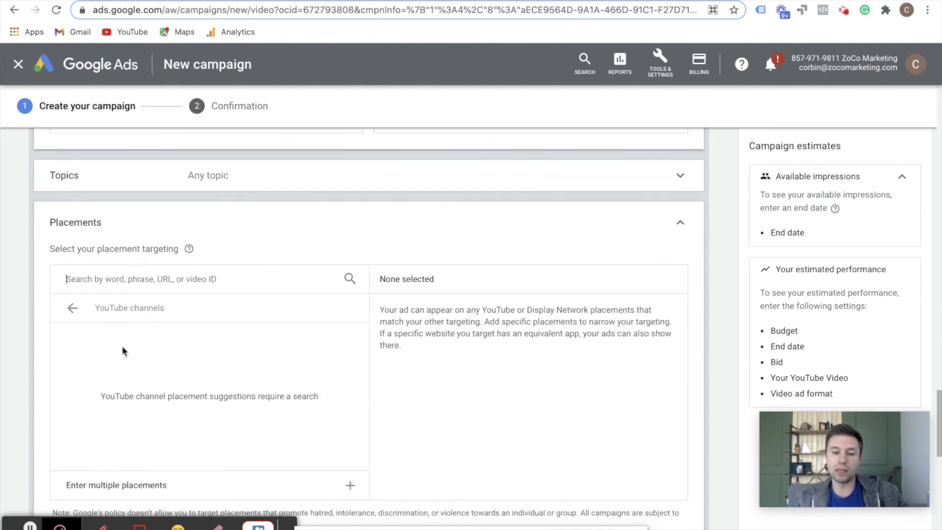
text(mat)
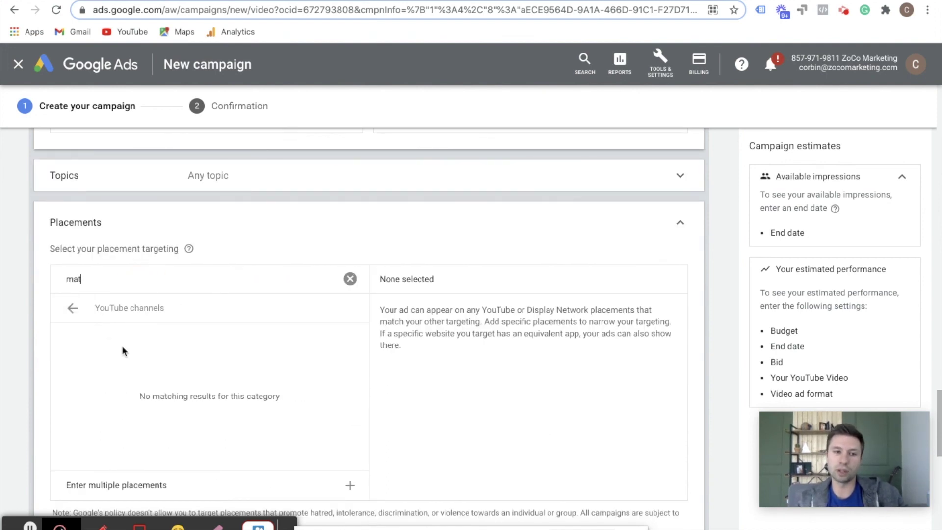
text(tress)
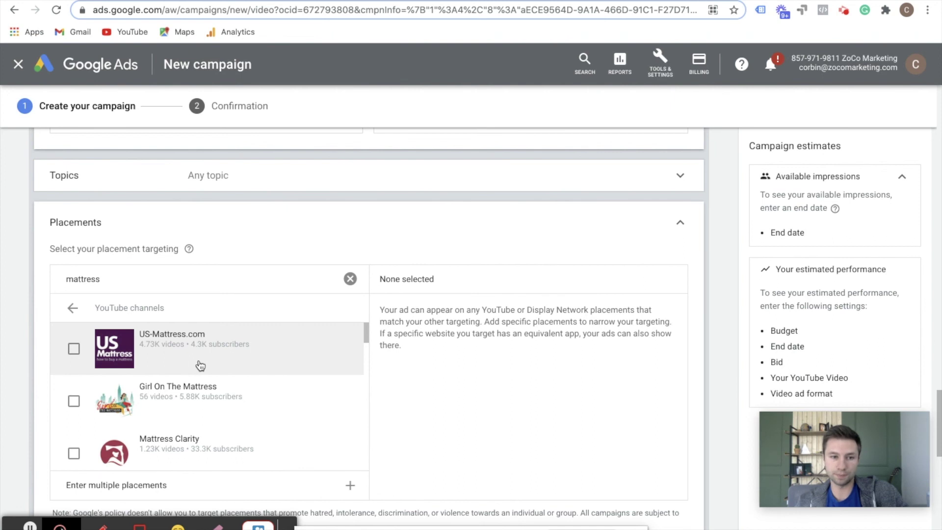
scroll(167, 438, down, 2)
scroll(167, 437, down, 1)
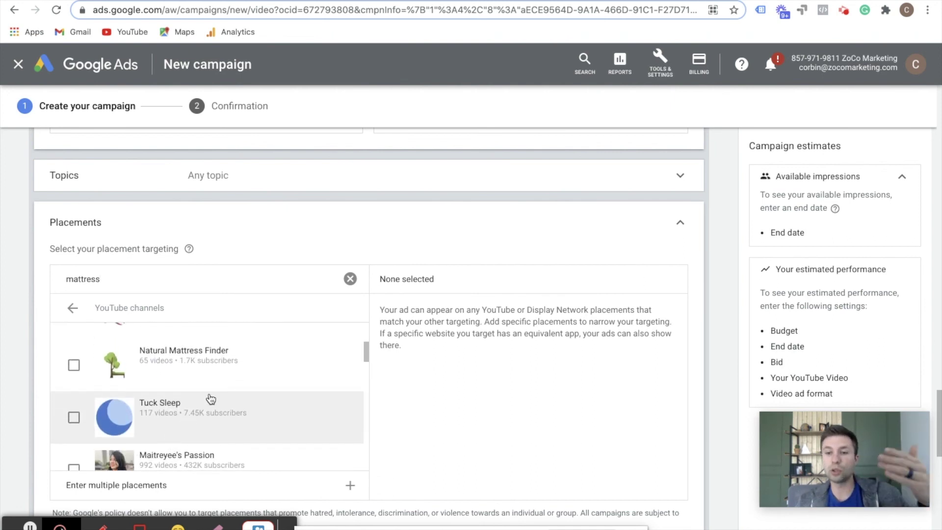
scroll(214, 383, up, 3)
Step: Look at the YouTube videos matching "mattress", return to the placement categories, and clear the placement search
click(72, 308)
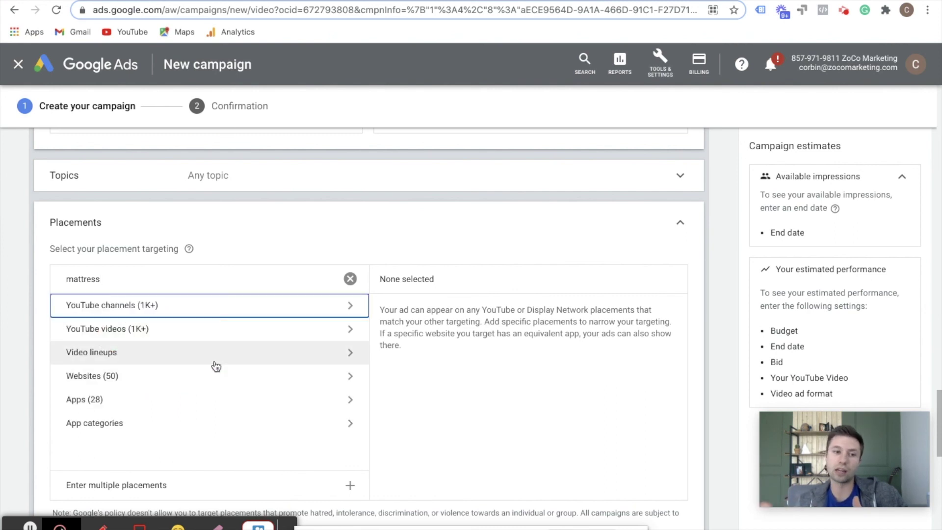
click(244, 334)
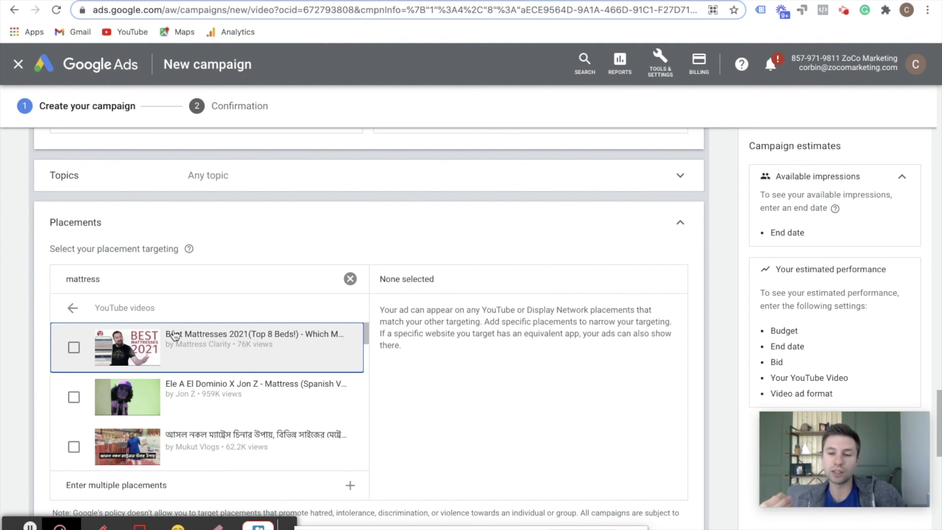
click(73, 308)
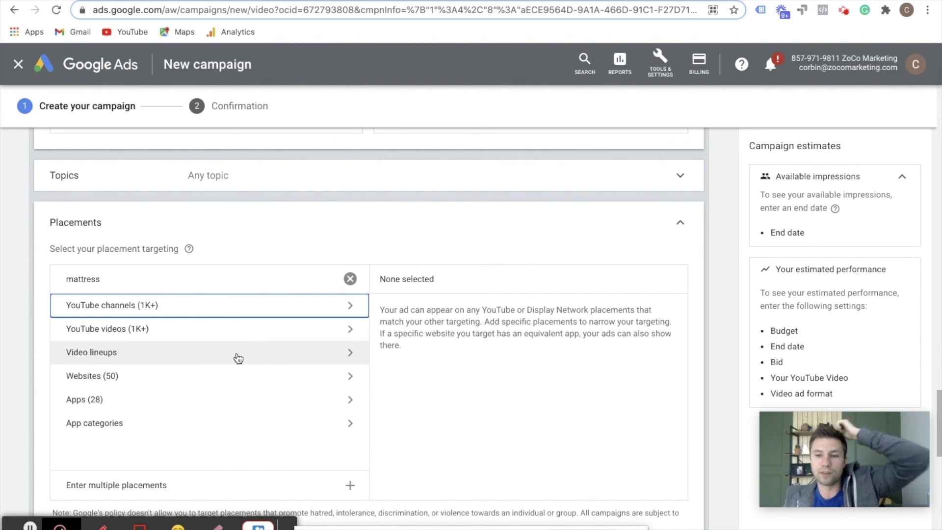
scroll(248, 426, down, 1)
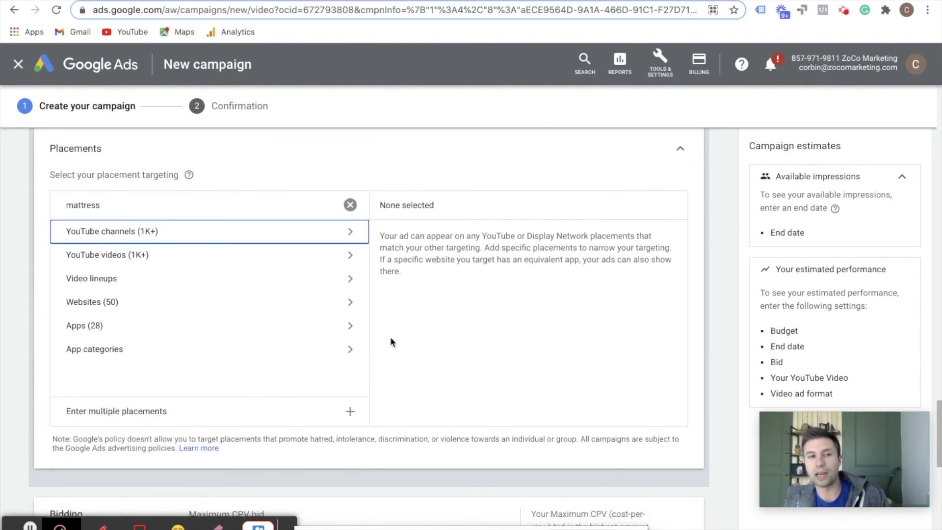
scroll(390, 336, up, 2)
click(350, 281)
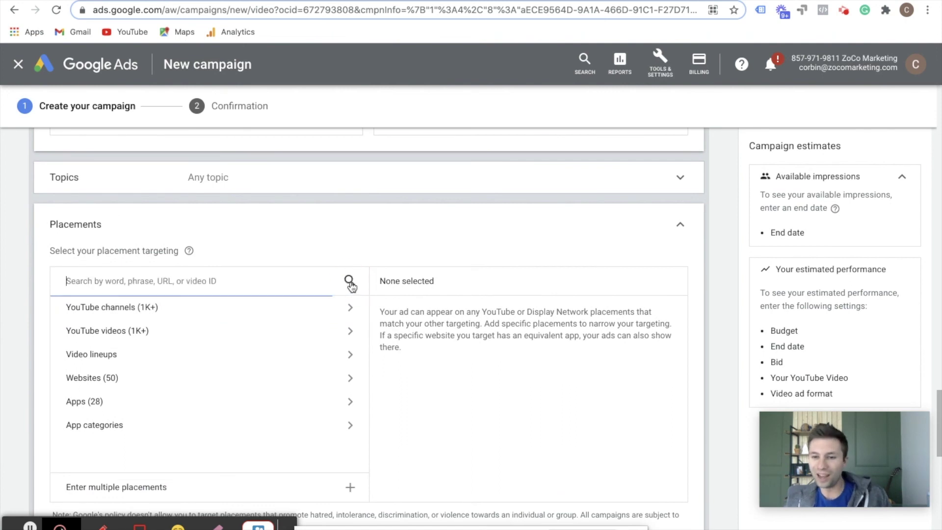